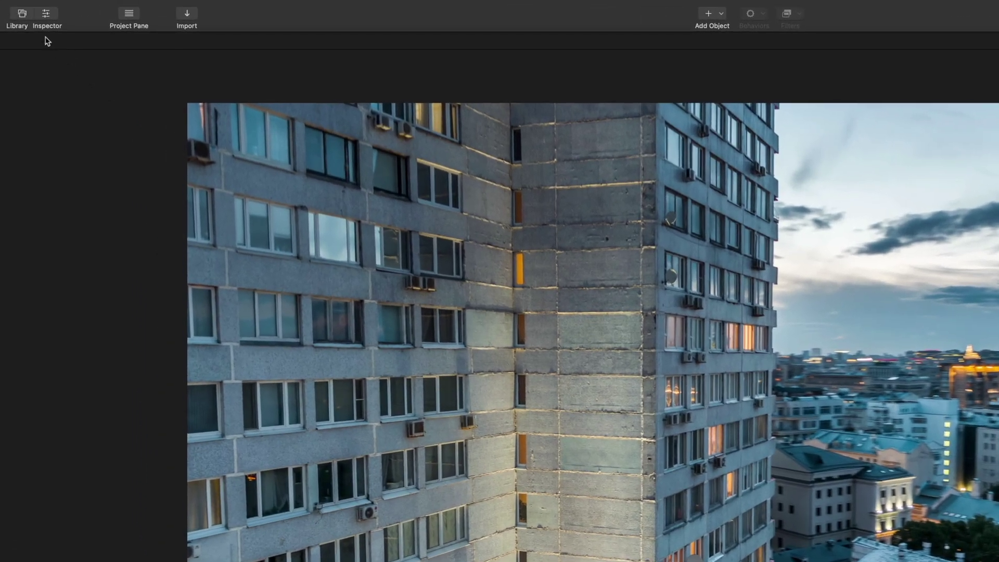
Apply the motionVFX mTracker 3D filter to the building footage and run its camera track.
{"action": "left_click", "coordinate": [22, 15]}
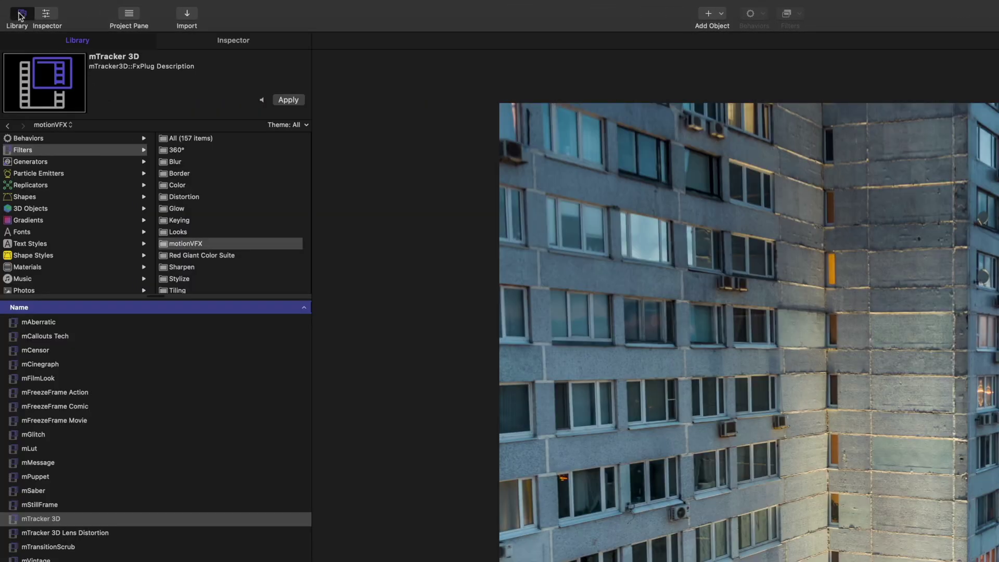
{"action": "left_click", "coordinate": [46, 151]}
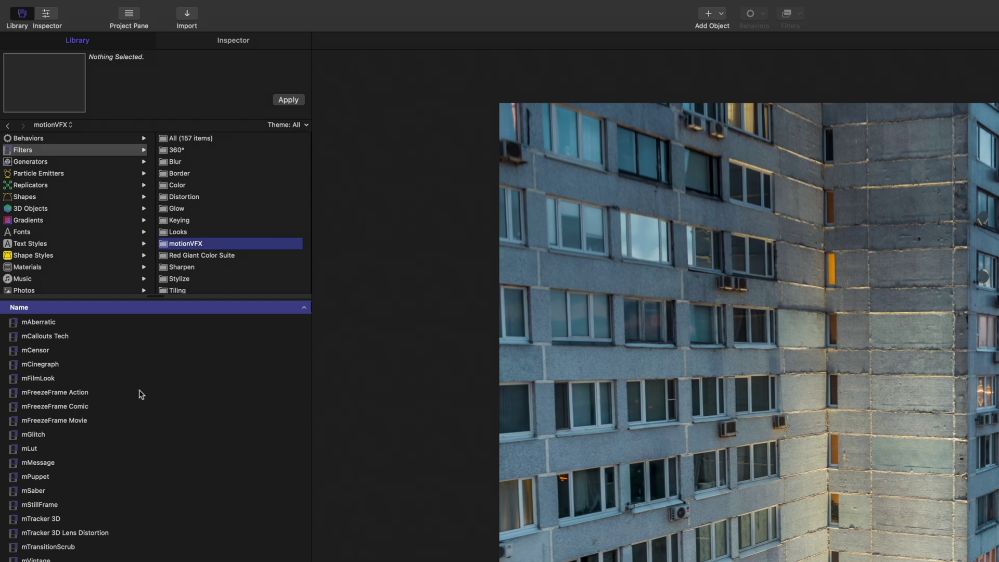
{"action": "left_click", "coordinate": [36, 522]}
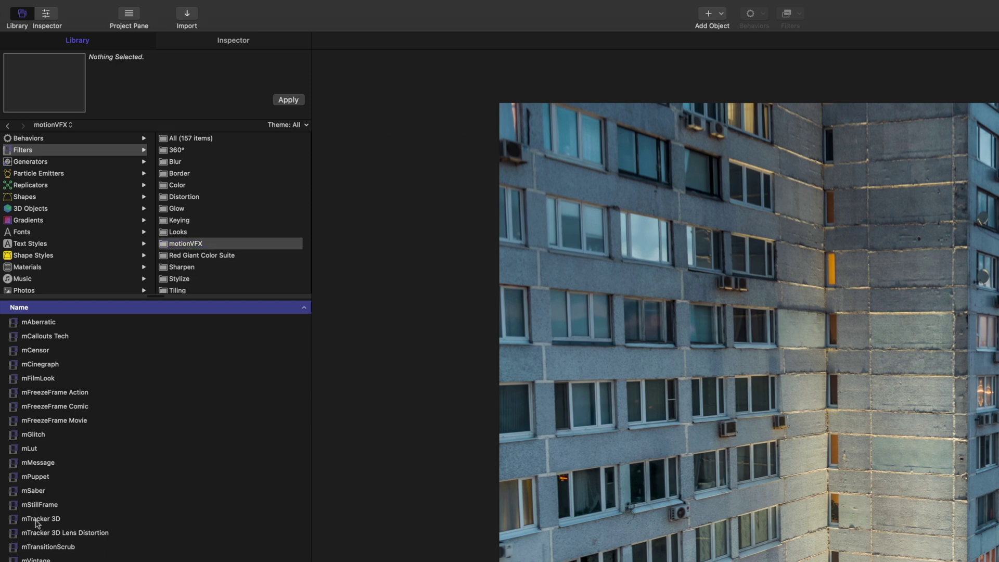
{"action": "left_click", "coordinate": [36, 520]}
{"action": "left_click_drag", "start_coordinate": [36, 522], "coordinate": [890, 422]}
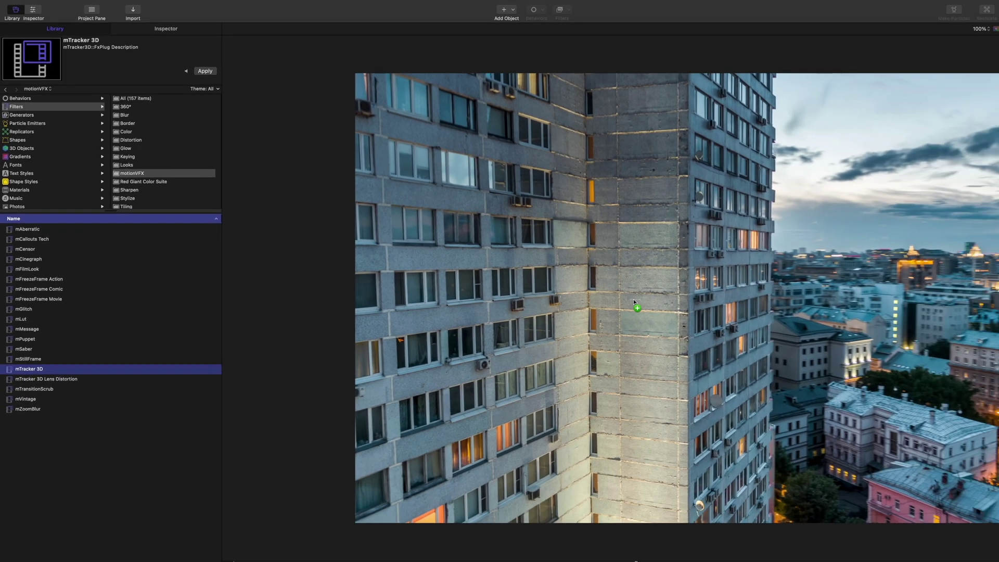
{"action": "left_click_drag", "start_coordinate": [633, 299], "coordinate": [641, 301]}
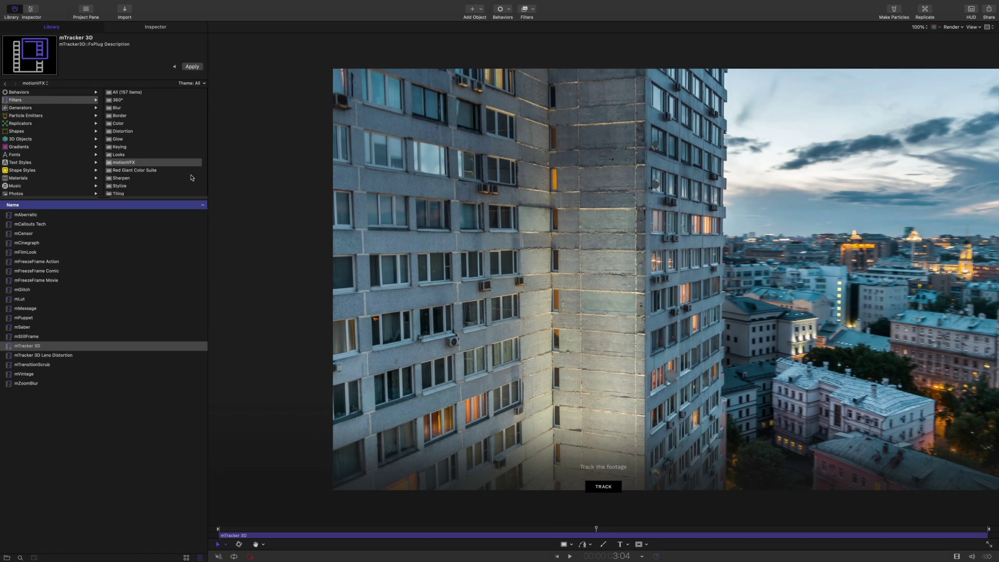
{"action": "left_click", "coordinate": [143, 30]}
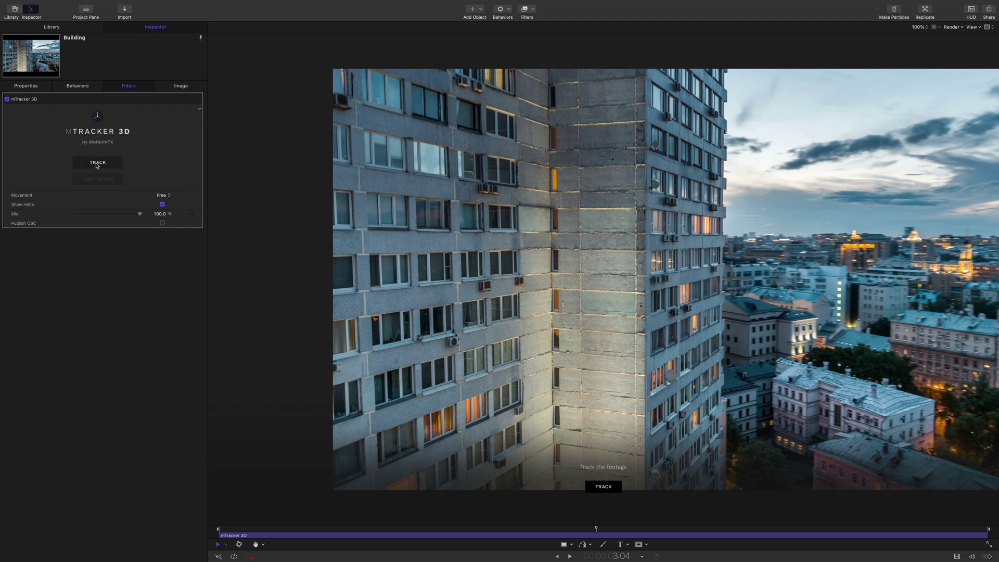
{"action": "left_click", "coordinate": [97, 165]}
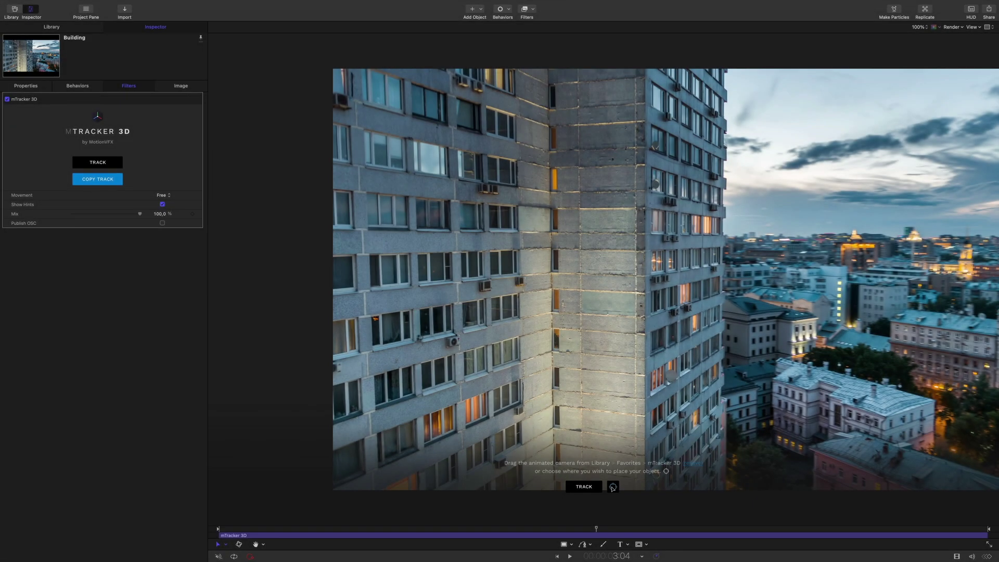
Place the mTracker 3D object location on the building's inner wall corner, ignoring the point orientation.
{"action": "left_click", "coordinate": [614, 487]}
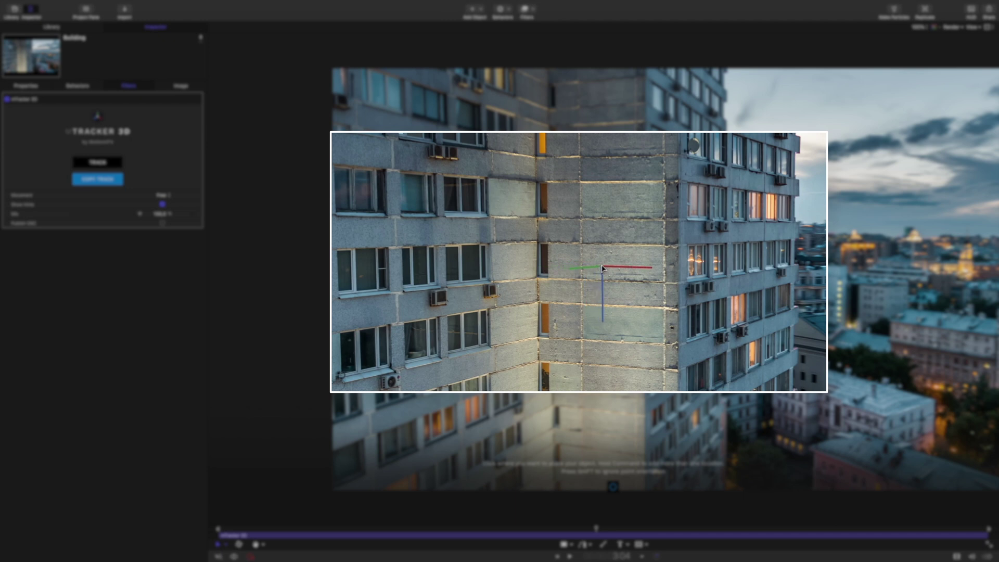
{"action": "key", "text": "shift"}
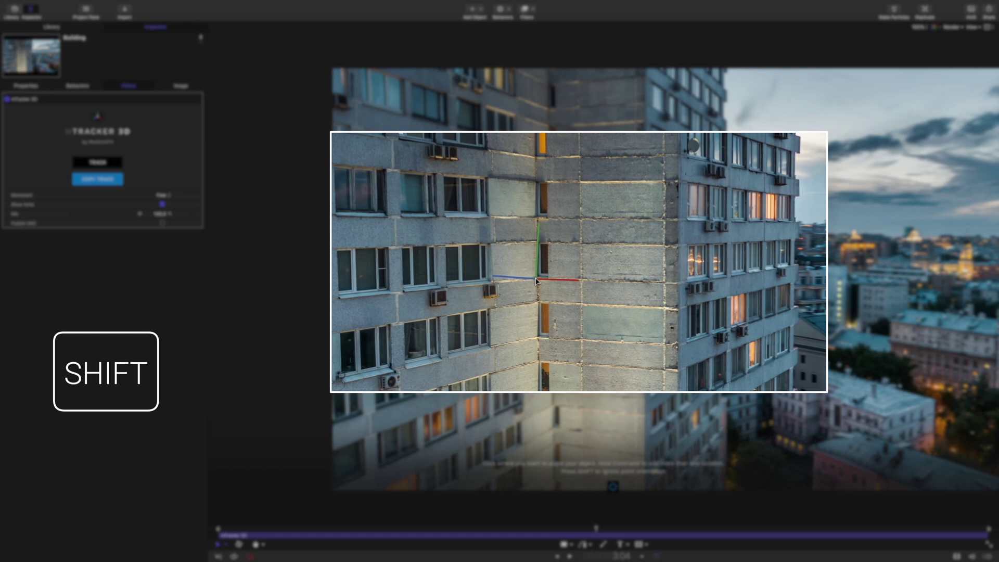
{"action": "left_click", "coordinate": [537, 280]}
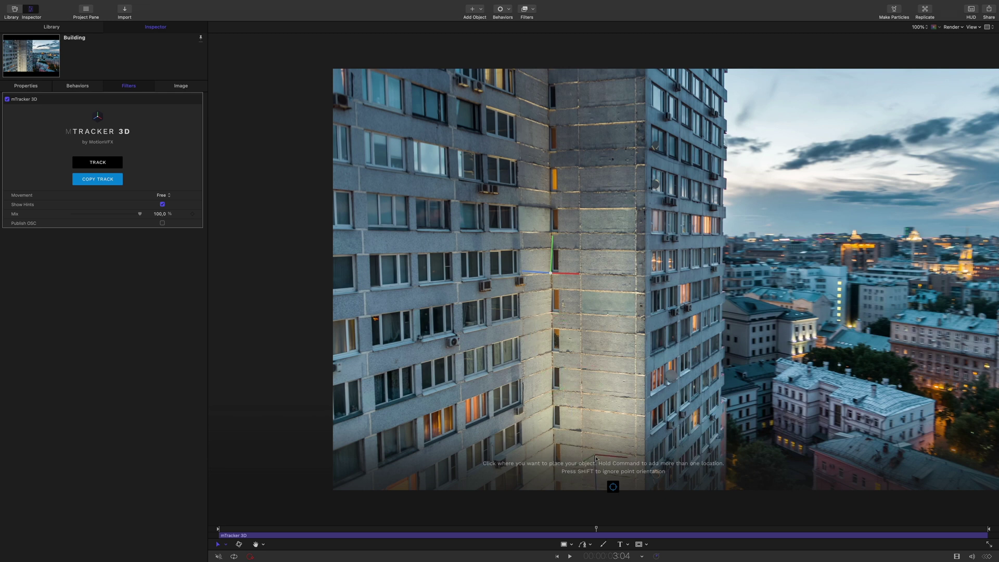
{"action": "left_click", "coordinate": [613, 488]}
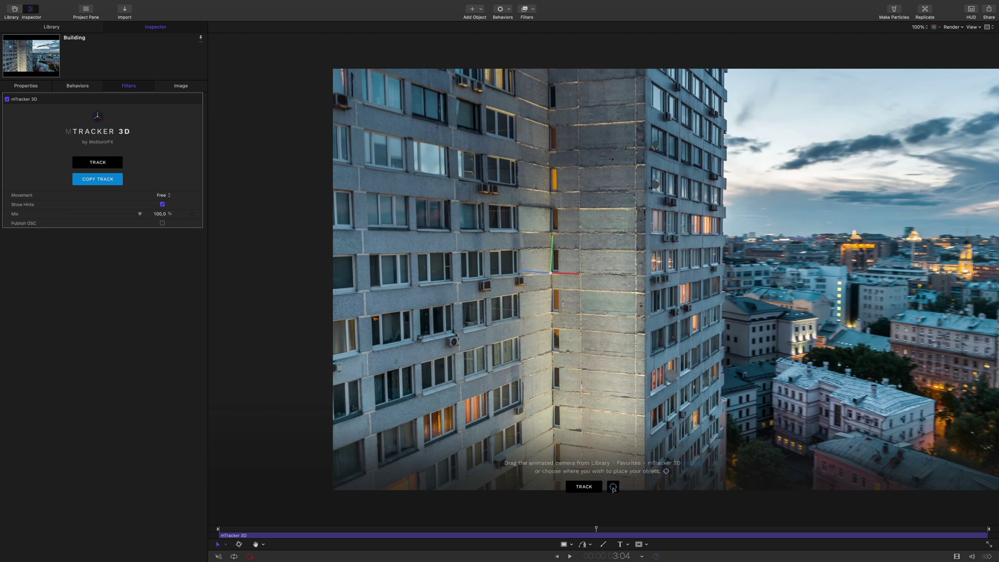
Play the tracked footage from its first frame to check how the placed axis follows the building.
{"action": "left_click_drag", "start_coordinate": [597, 530], "coordinate": [219, 530]}
{"action": "key", "text": "space"}
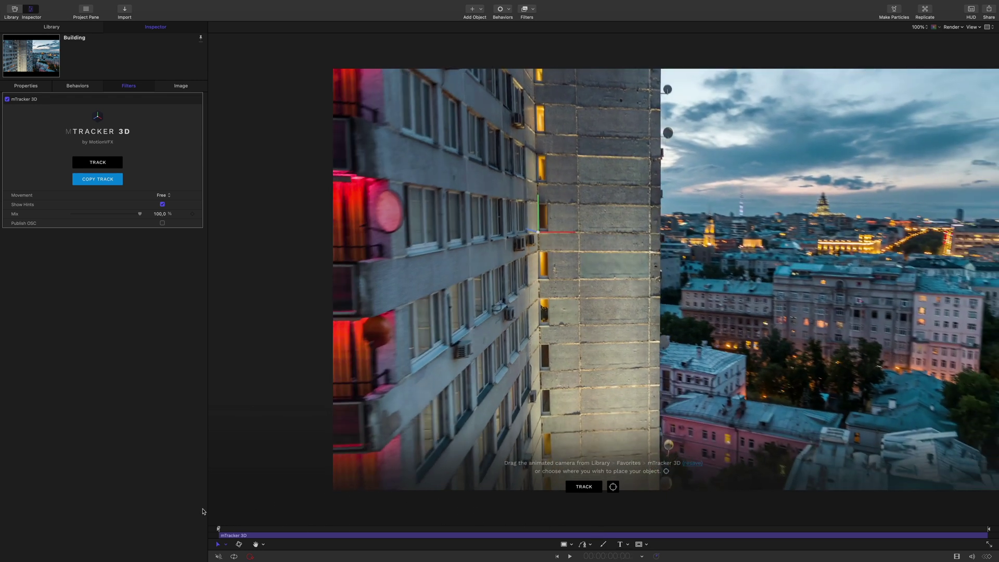
{"action": "left_click", "coordinate": [570, 557]}
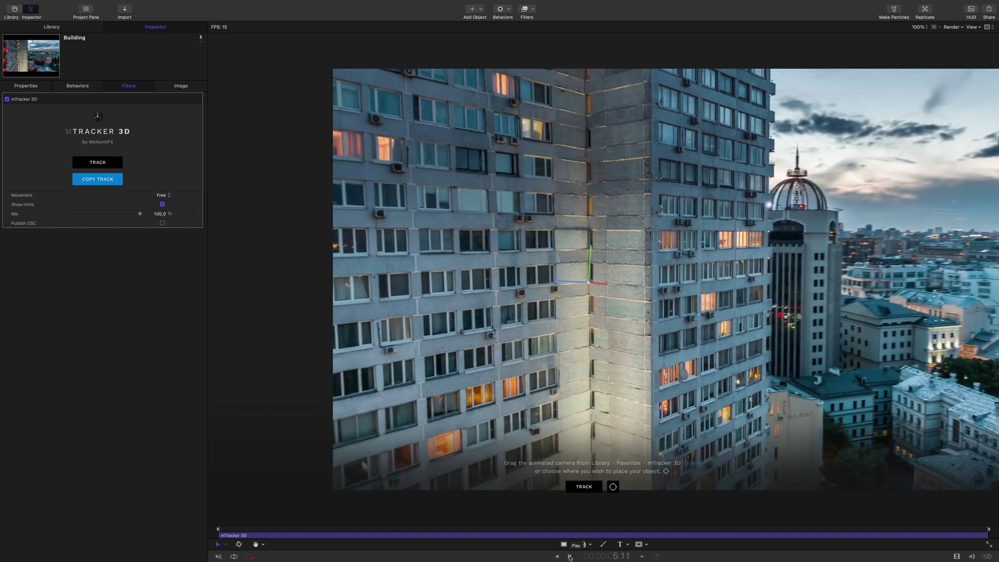
{"action": "left_click", "coordinate": [570, 557]}
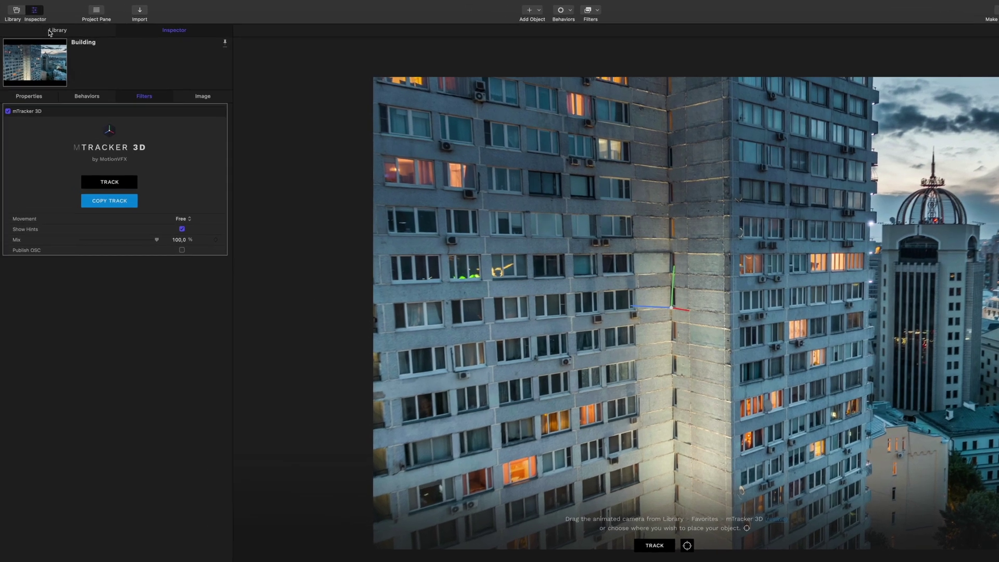
Look up the tracked 3D Group and Camera items among the library favorites.
{"action": "left_click", "coordinate": [52, 27]}
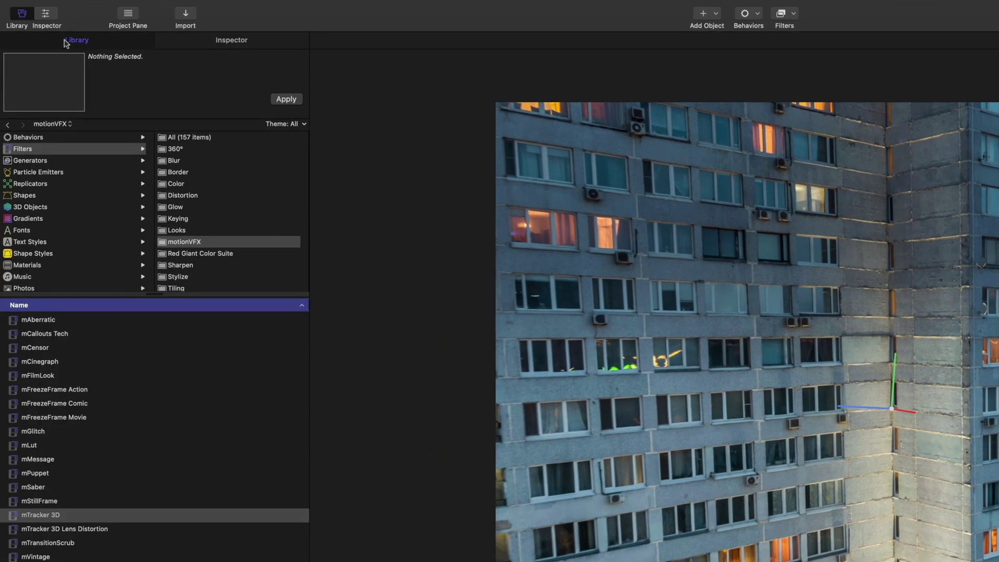
{"action": "scroll", "coordinate": [84, 197], "scroll_direction": "down", "scroll_amount": 2}
{"action": "left_click", "coordinate": [30, 276]}
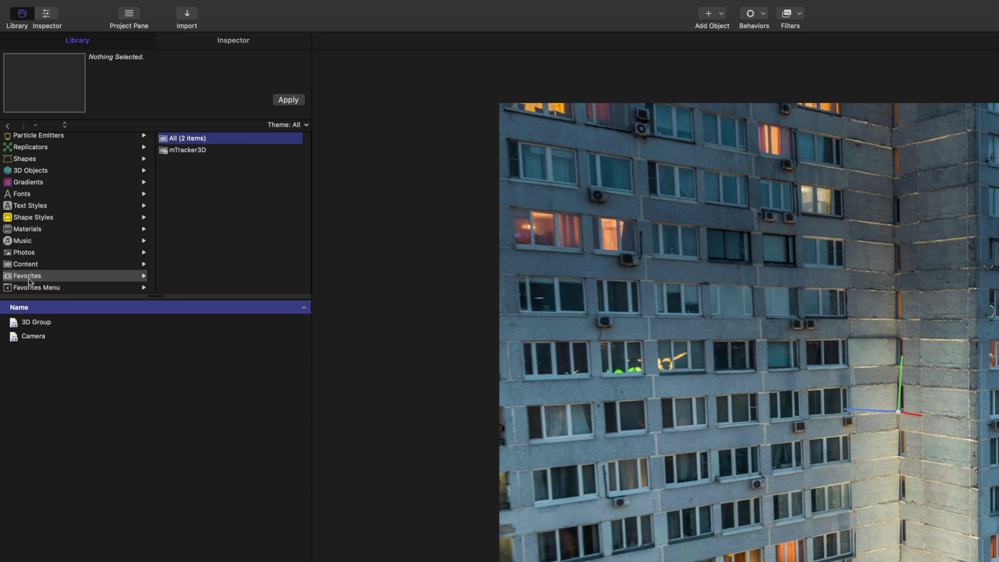
{"action": "left_click", "coordinate": [39, 326]}
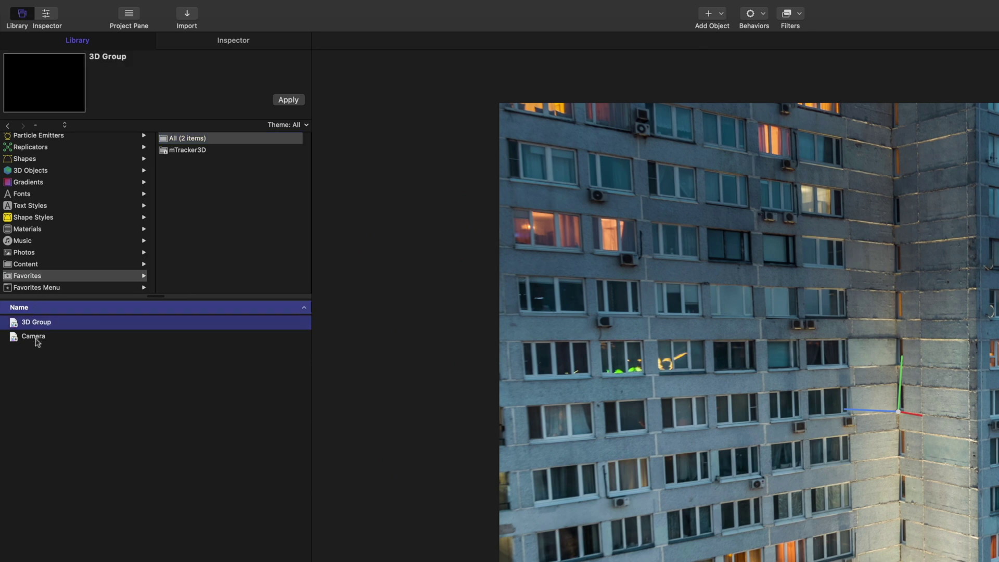
{"action": "left_click", "coordinate": [37, 341]}
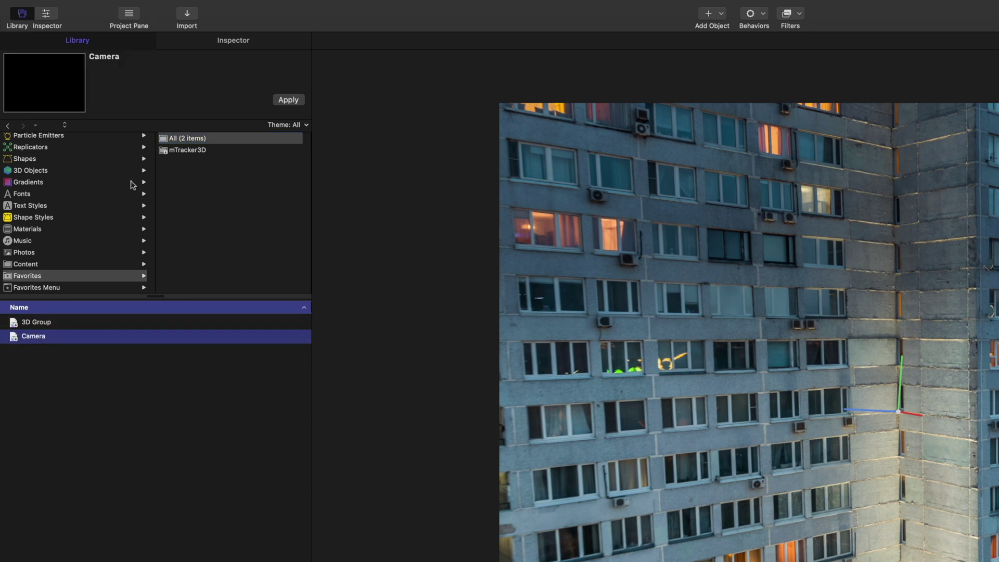
Rename the group that holds the building footage to Background and collapse it in the layer list.
{"action": "left_click", "coordinate": [130, 15]}
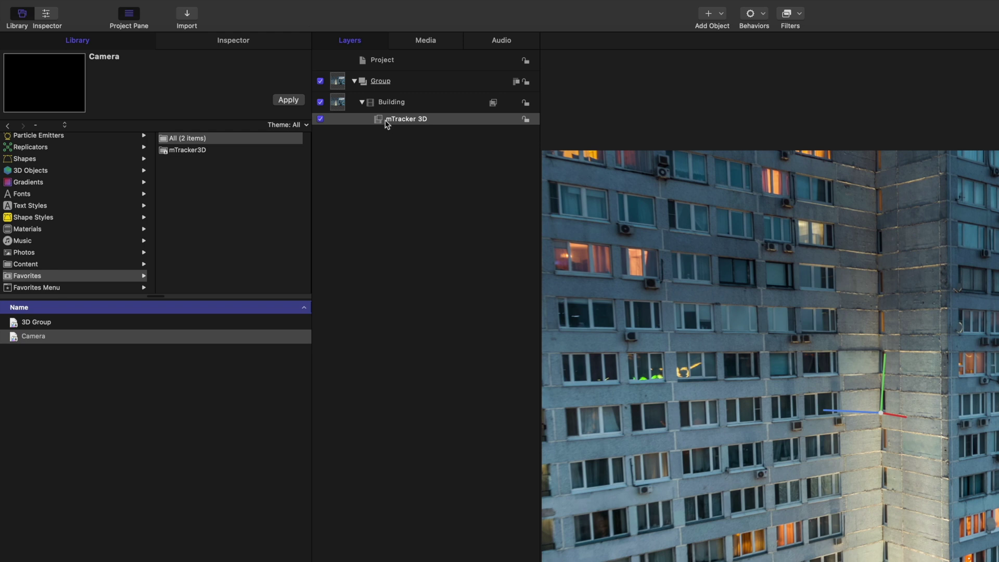
{"action": "left_click", "coordinate": [385, 84]}
{"action": "left_click", "coordinate": [385, 85]}
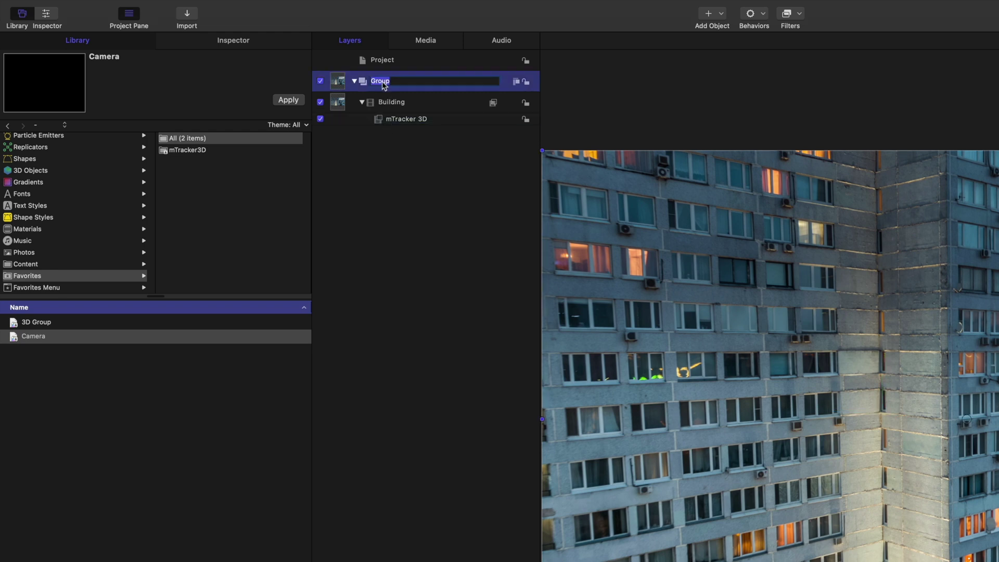
{"action": "type", "text": "Background"}
{"action": "key", "text": "Return"}
{"action": "left_click", "coordinate": [354, 81]}
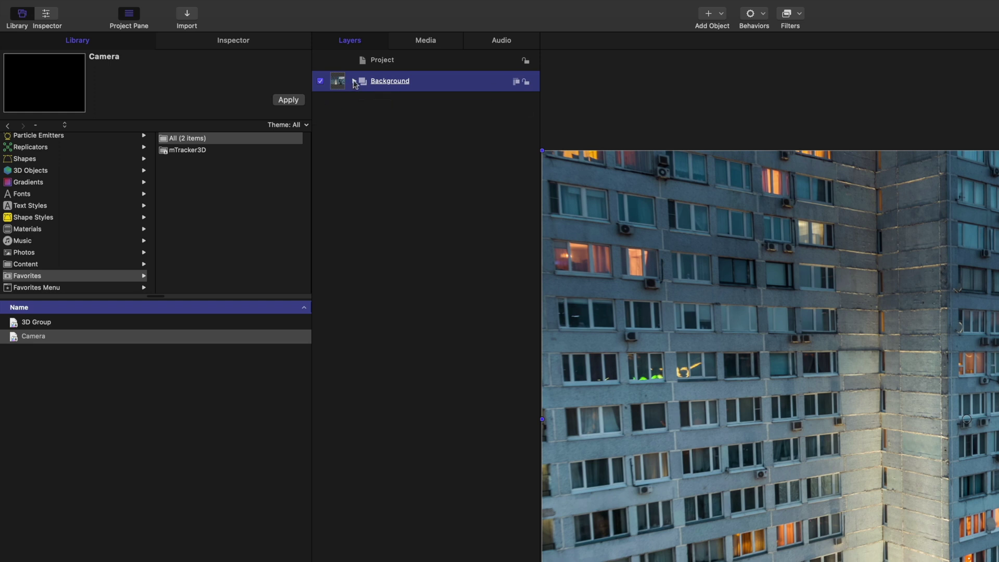
Add the favorite 3D Group and Camera to the project's layers alongside the Background group.
{"action": "left_click", "coordinate": [52, 325]}
{"action": "left_click_drag", "start_coordinate": [52, 325], "coordinate": [410, 296]}
{"action": "left_click_drag", "start_coordinate": [33, 336], "coordinate": [394, 360]}
Rename the outer group that carries the lens distortion filter to 3D Group.
{"action": "left_click", "coordinate": [395, 104]}
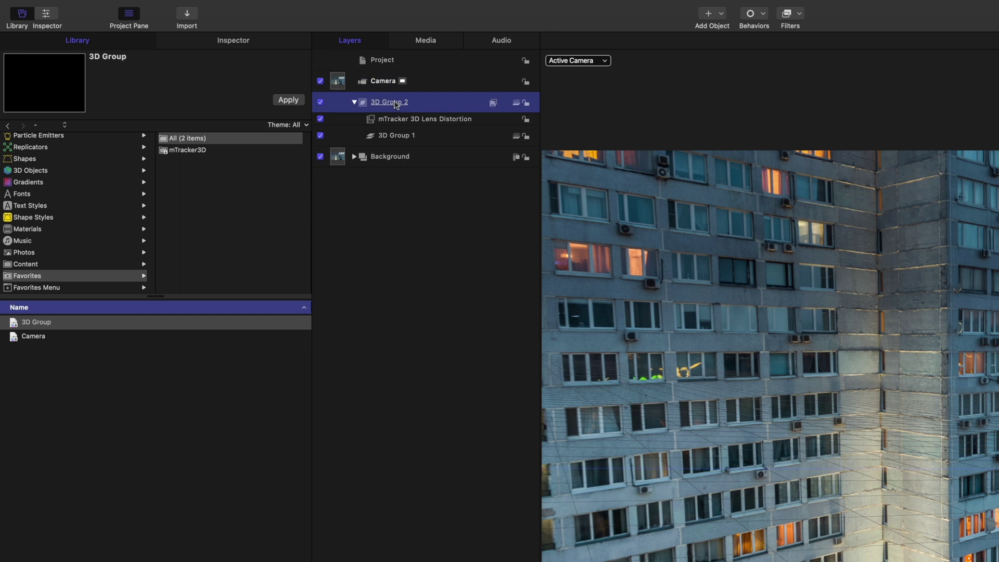
{"action": "left_click", "coordinate": [400, 105]}
{"action": "key", "text": "BackSpace"}
{"action": "key", "text": "BackSpace"}
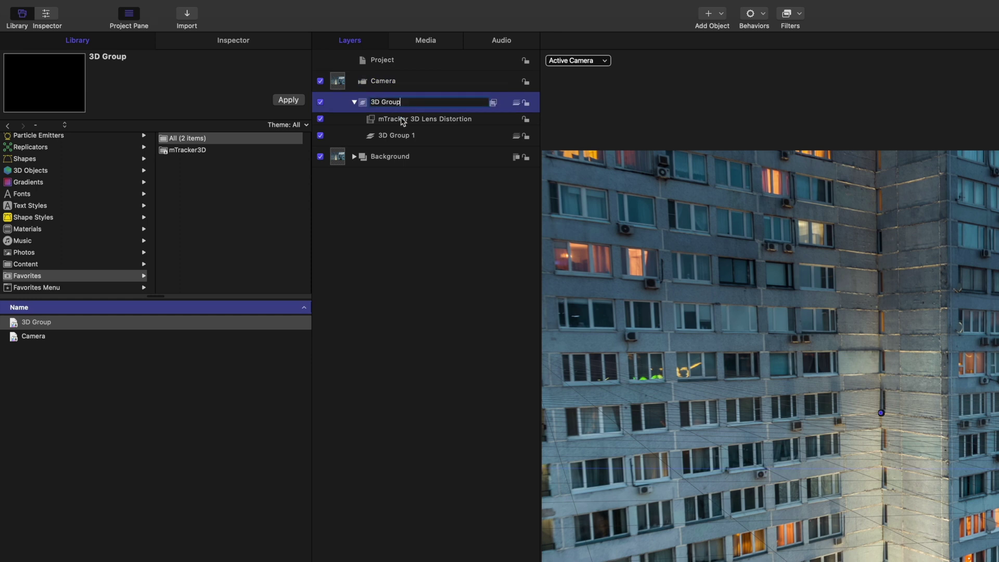
{"action": "key", "text": "Return"}
Rename the nested 3D group inside 3D Group to Reference Axis.
{"action": "left_click", "coordinate": [402, 137]}
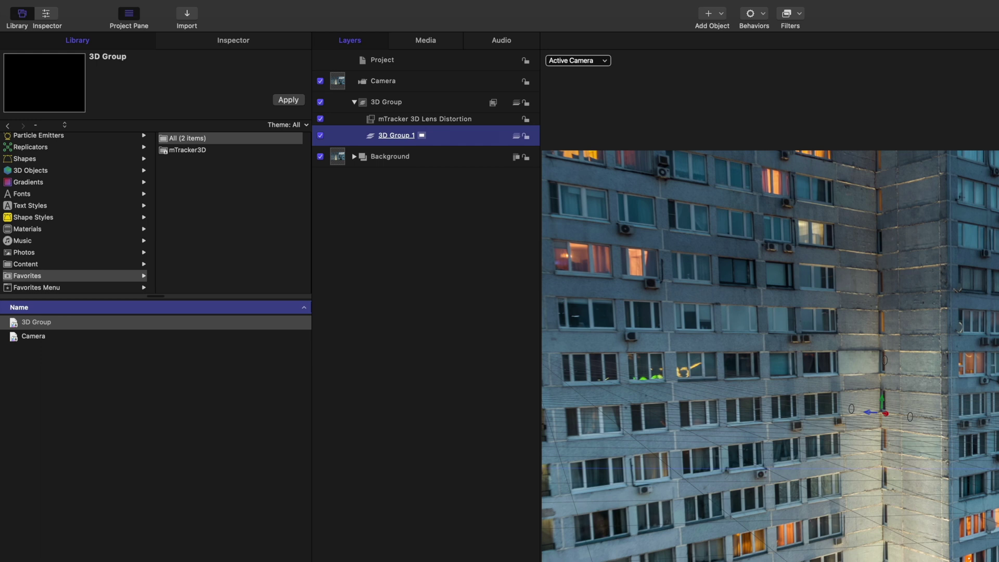
{"action": "double_click", "coordinate": [396, 135]}
{"action": "type", "text": "Reference Axis"}
{"action": "key", "text": "Return"}
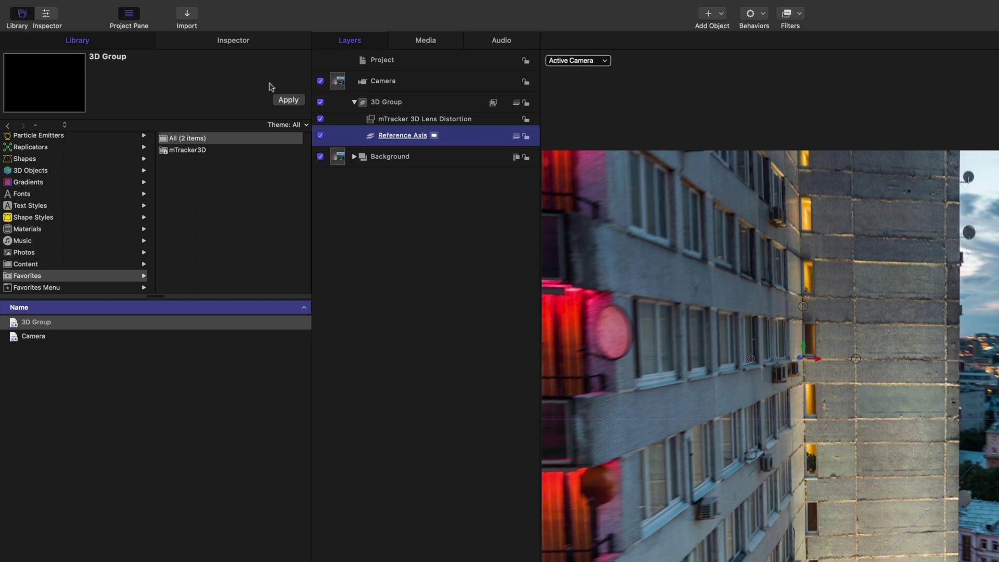
Display the X, Y and Z position values of the Reference Axis group.
{"action": "left_click", "coordinate": [244, 46]}
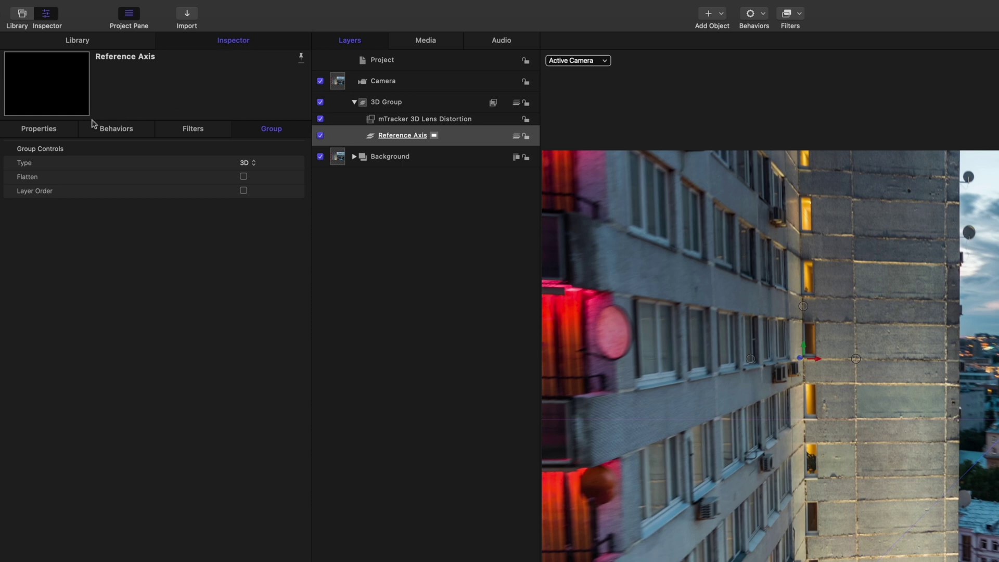
{"action": "left_click", "coordinate": [39, 129]}
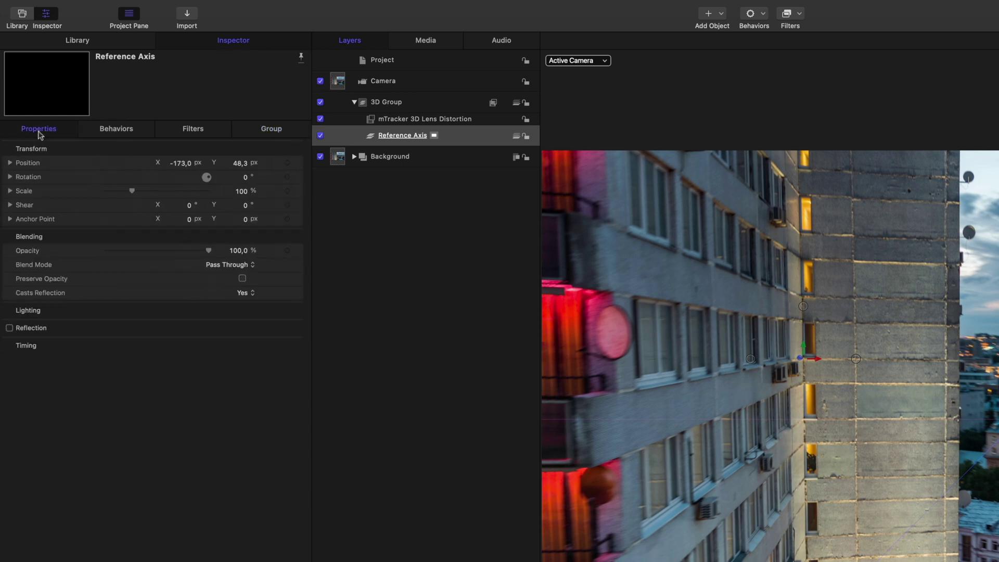
{"action": "left_click", "coordinate": [11, 163]}
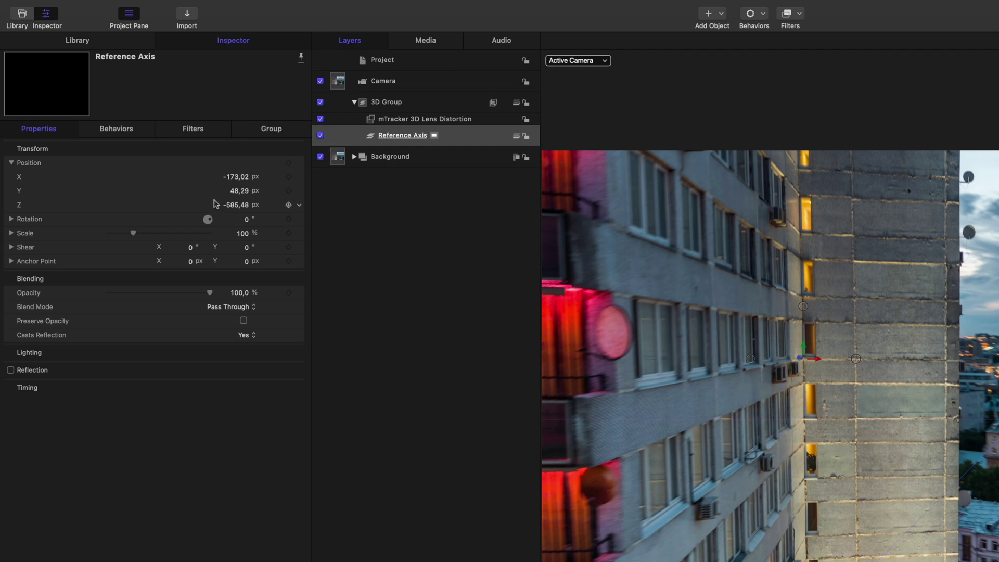
Show the Camera's position keyframes in the Keyframe Editor.
{"action": "left_click", "coordinate": [413, 85]}
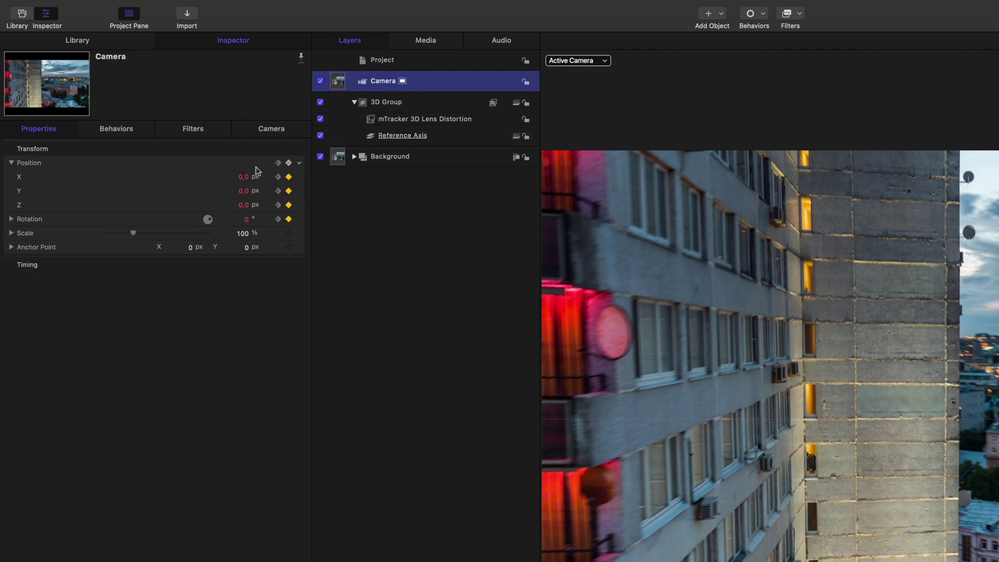
{"action": "left_click", "coordinate": [300, 164]}
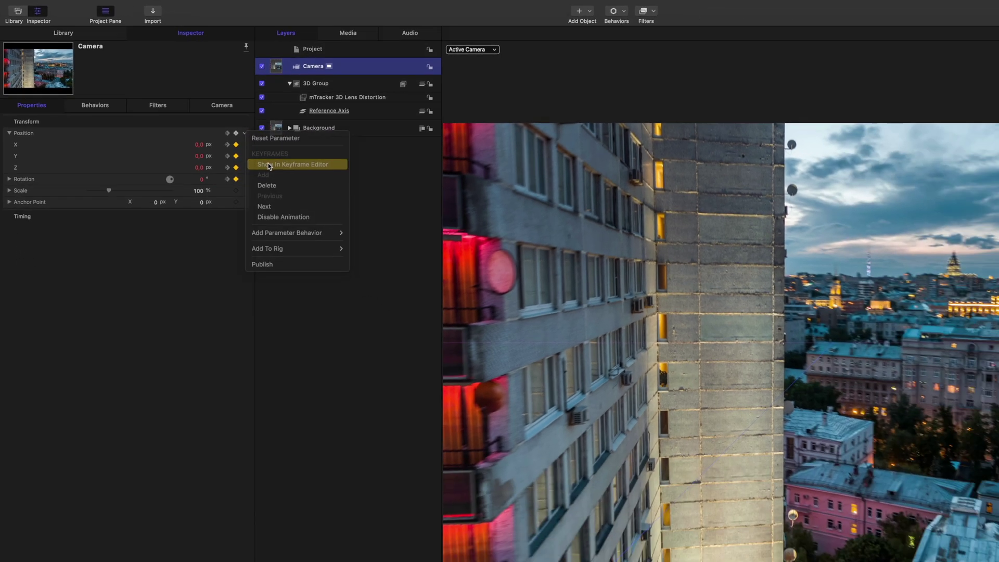
{"action": "left_click", "coordinate": [269, 165]}
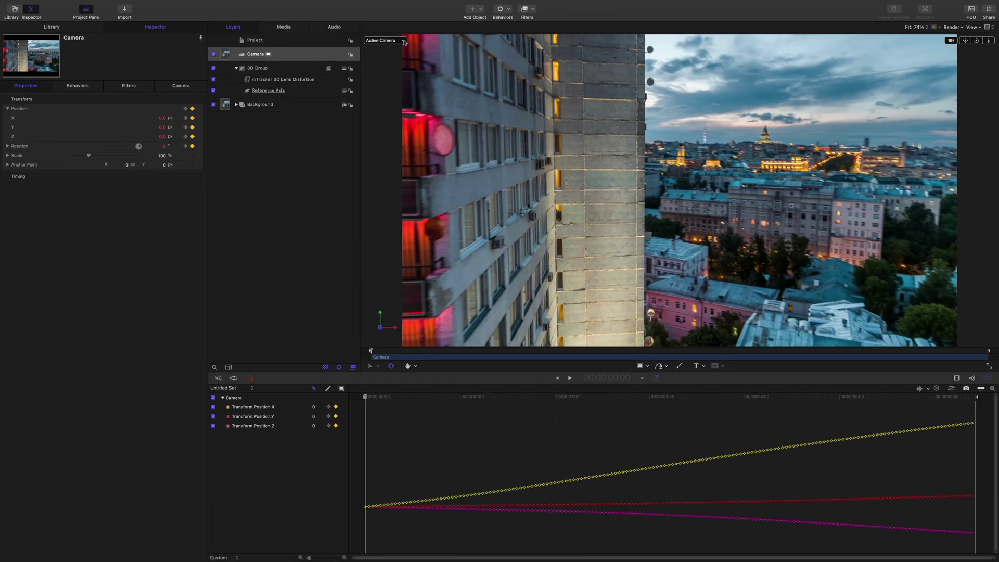
Examine the camera's path in the Perspective view with Background hidden, and return to the Camera view with Background shown.
{"action": "left_click", "coordinate": [405, 41]}
{"action": "left_click", "coordinate": [417, 66]}
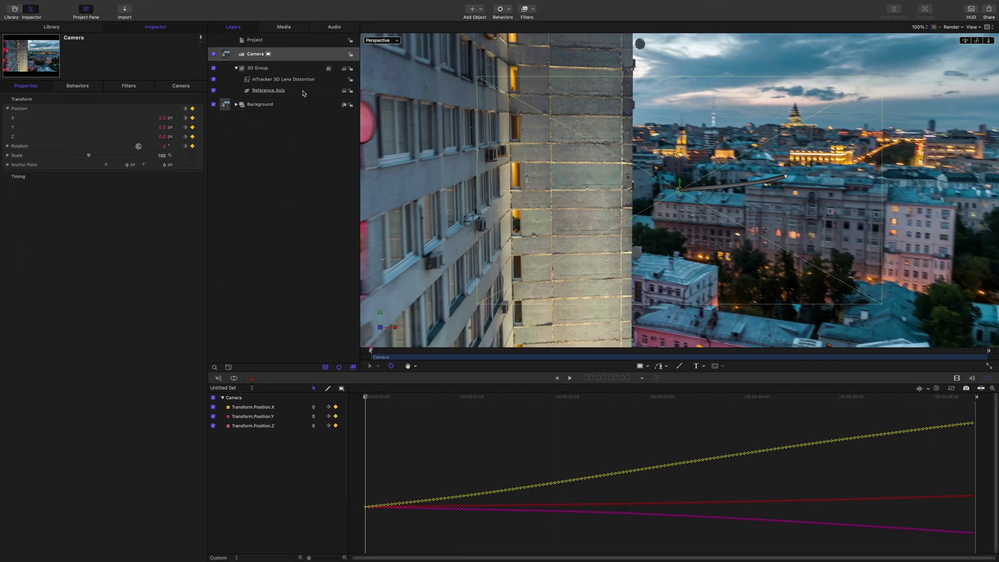
{"action": "left_click", "coordinate": [213, 104]}
{"action": "left_click_drag", "start_coordinate": [372, 351], "coordinate": [344, 355]}
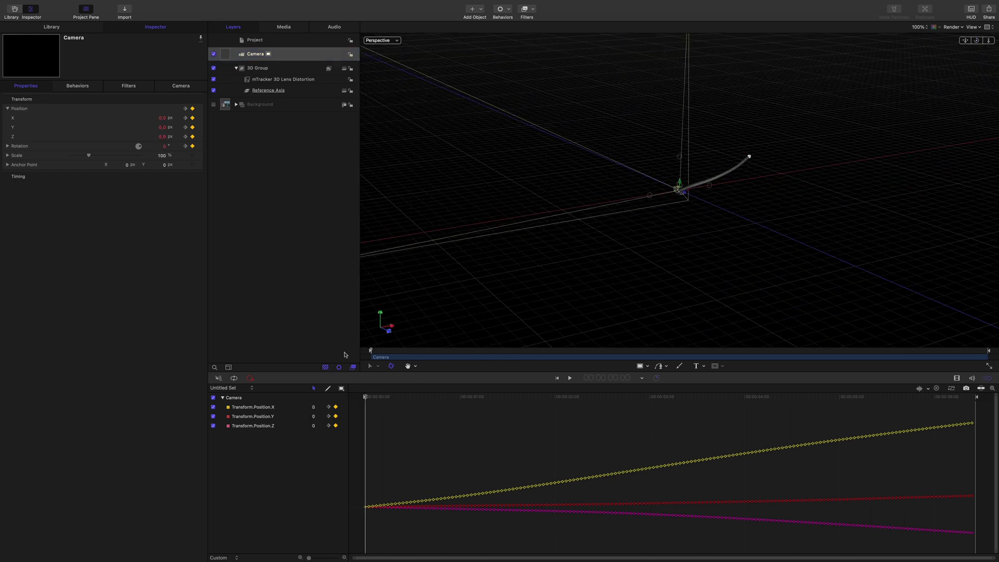
{"action": "left_click_drag", "start_coordinate": [977, 43], "coordinate": [476, 111]}
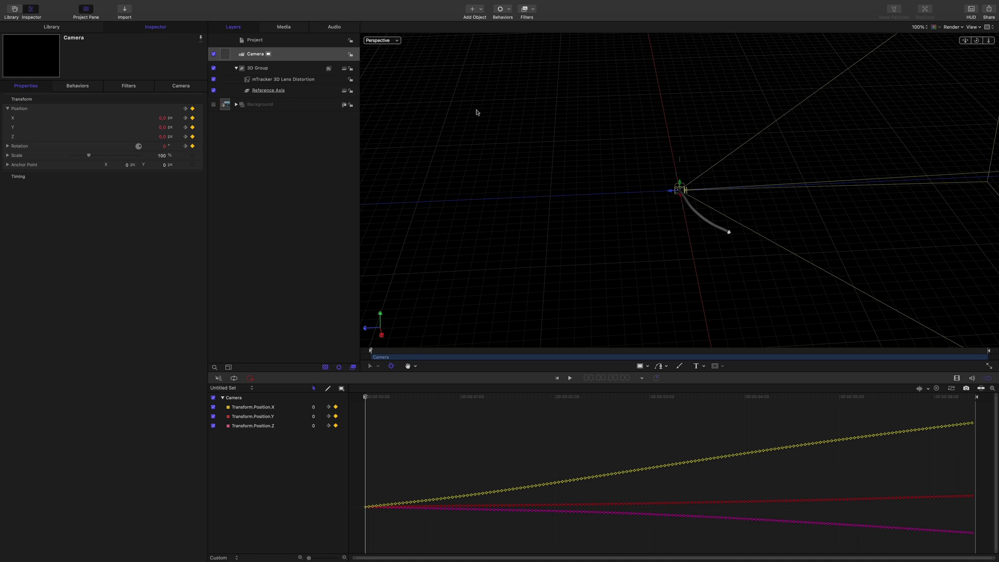
{"action": "left_click", "coordinate": [399, 41]}
{"action": "left_click", "coordinate": [402, 46]}
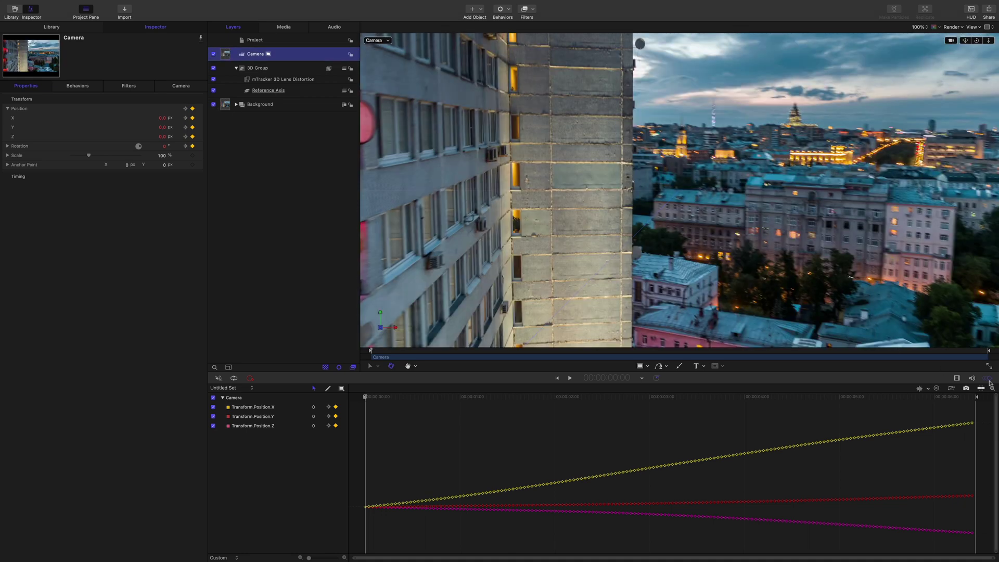
Close the Keyframe Editor, import Aquarium.mov into the Reference Axis group and set the clip's scale to 30%.
{"action": "left_click", "coordinate": [989, 380]}
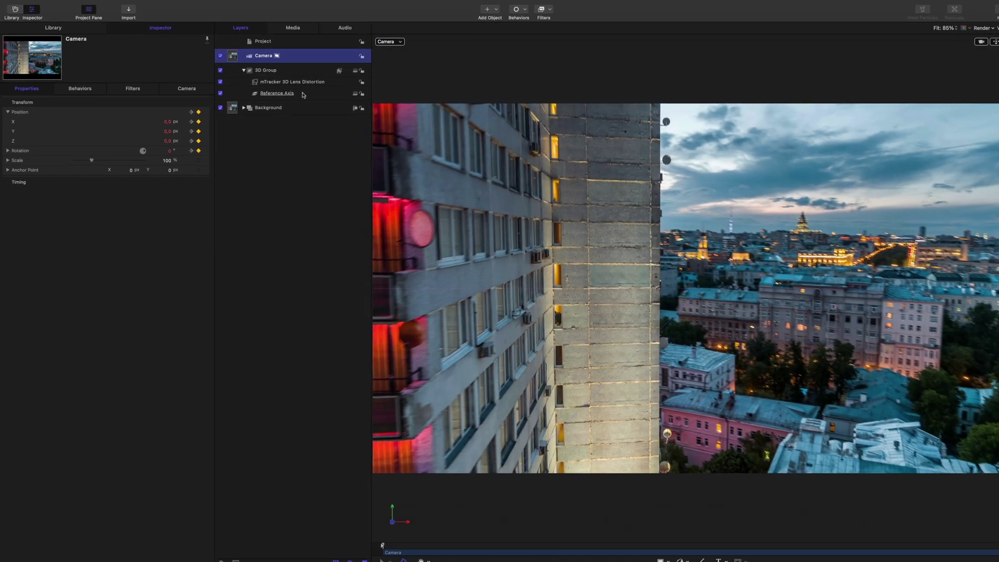
{"action": "left_click", "coordinate": [294, 92]}
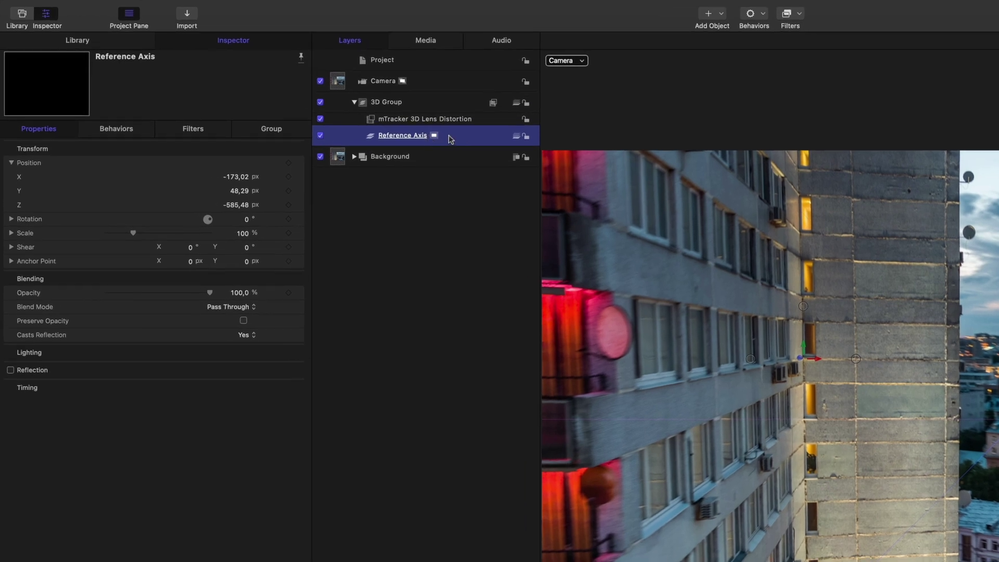
{"action": "left_click", "coordinate": [187, 14]}
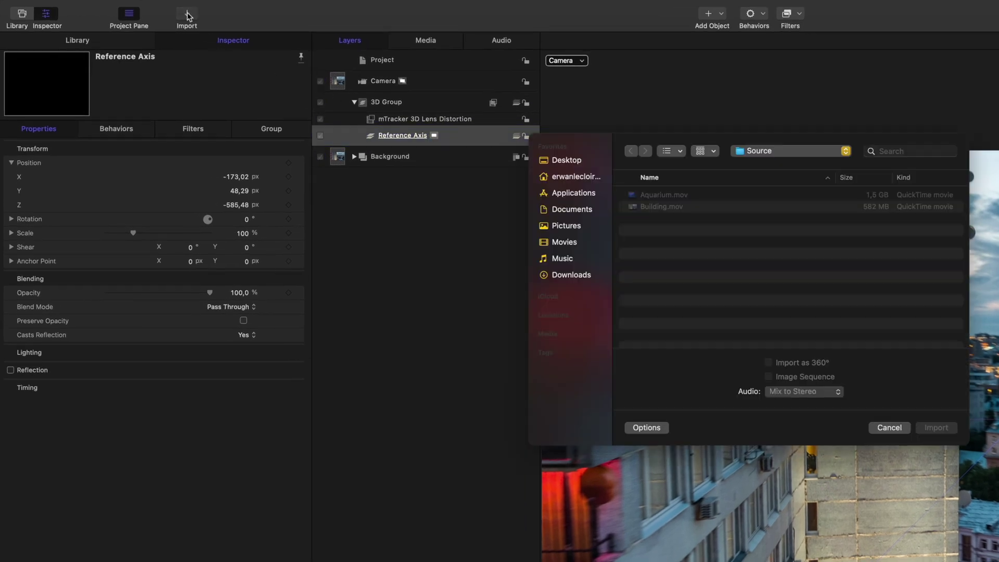
{"action": "left_click", "coordinate": [679, 195]}
{"action": "left_click", "coordinate": [936, 428]}
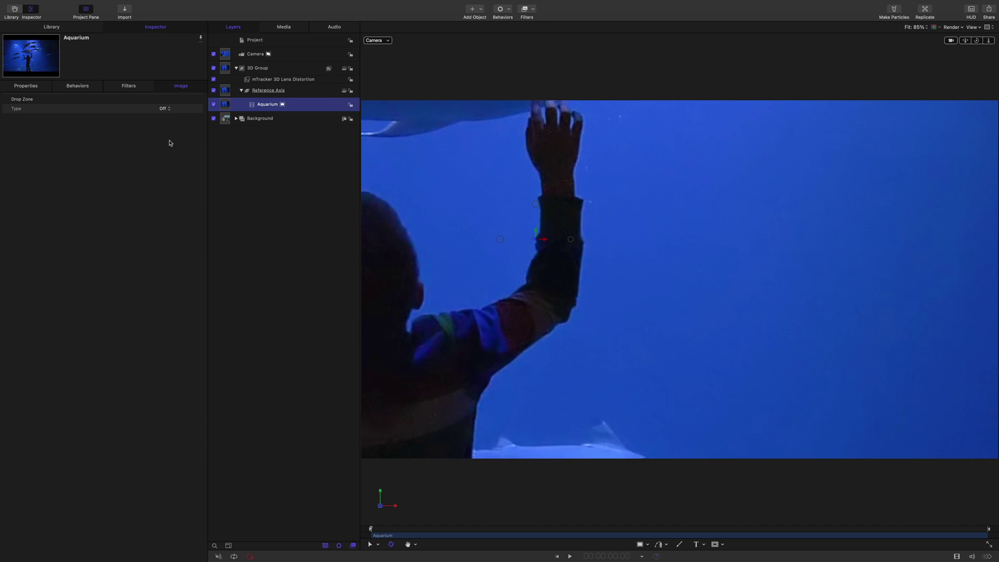
{"action": "left_click", "coordinate": [26, 86]}
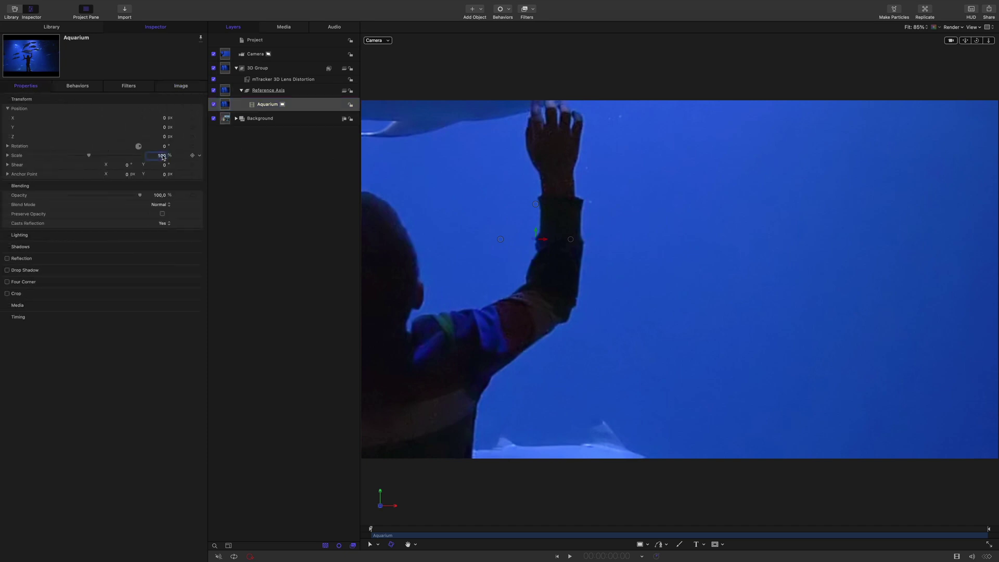
{"action": "key", "text": "Return"}
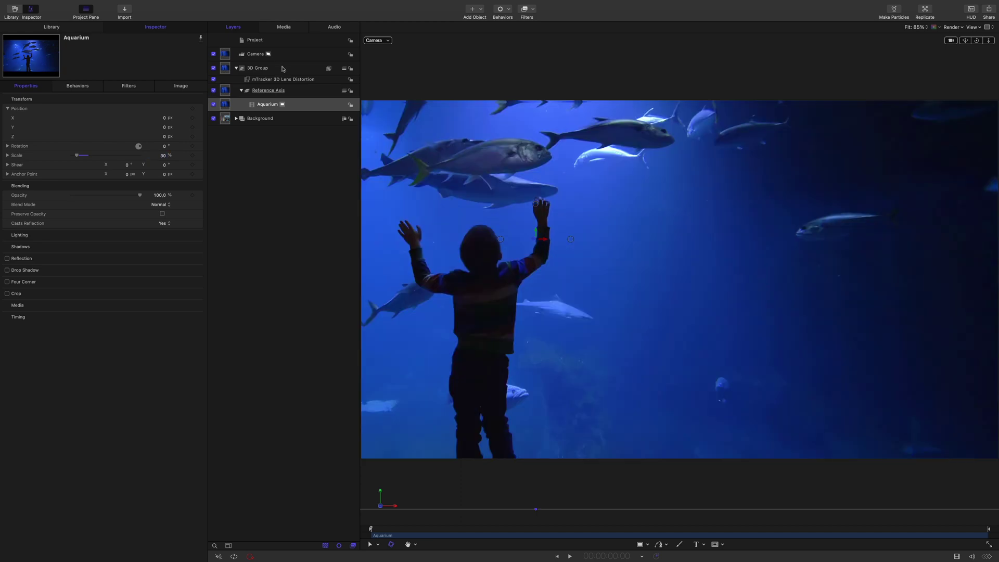
Set the blend mode of the outer 3D Group to Overlay.
{"action": "left_click", "coordinate": [281, 69]}
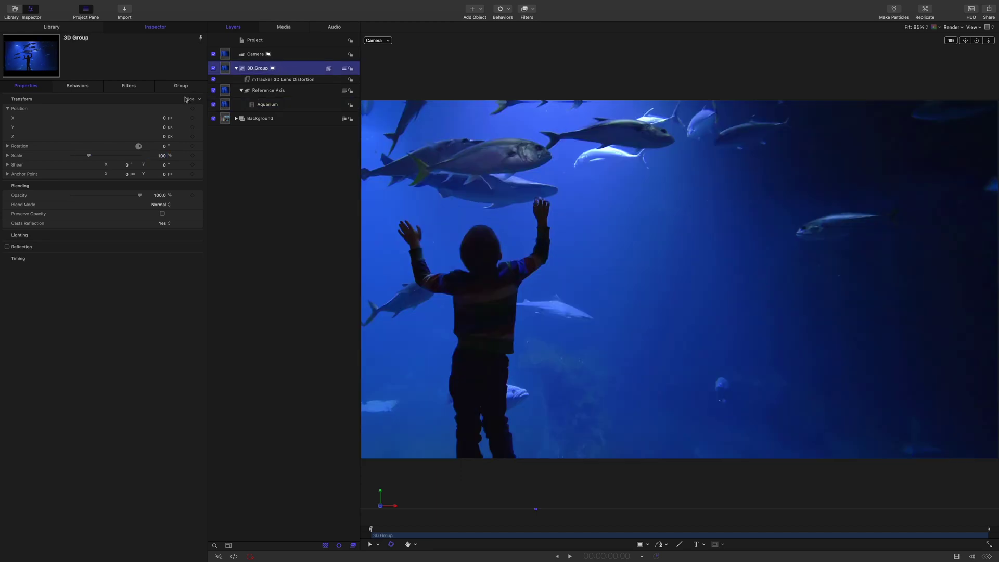
{"action": "left_click", "coordinate": [158, 206]}
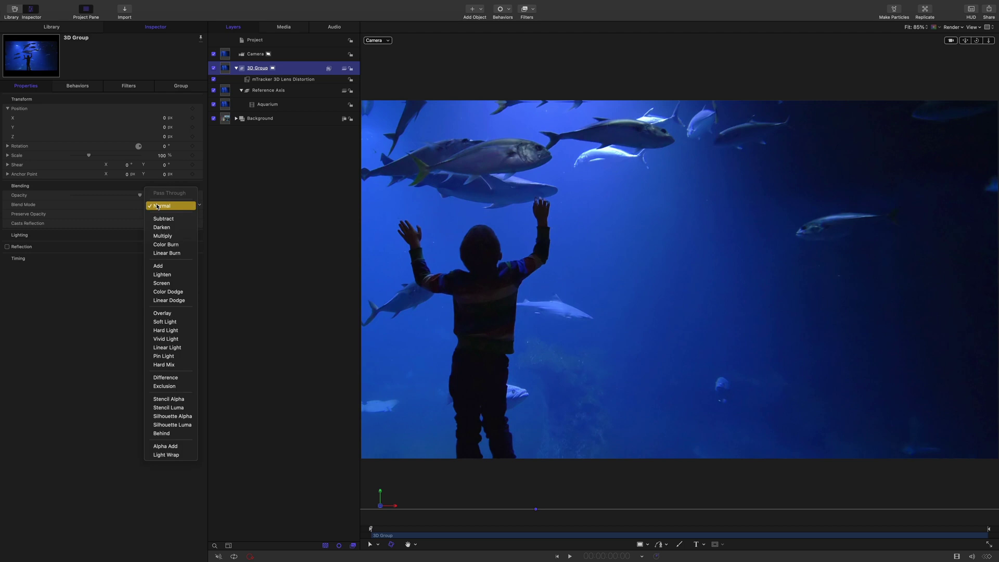
{"action": "left_click", "coordinate": [161, 314]}
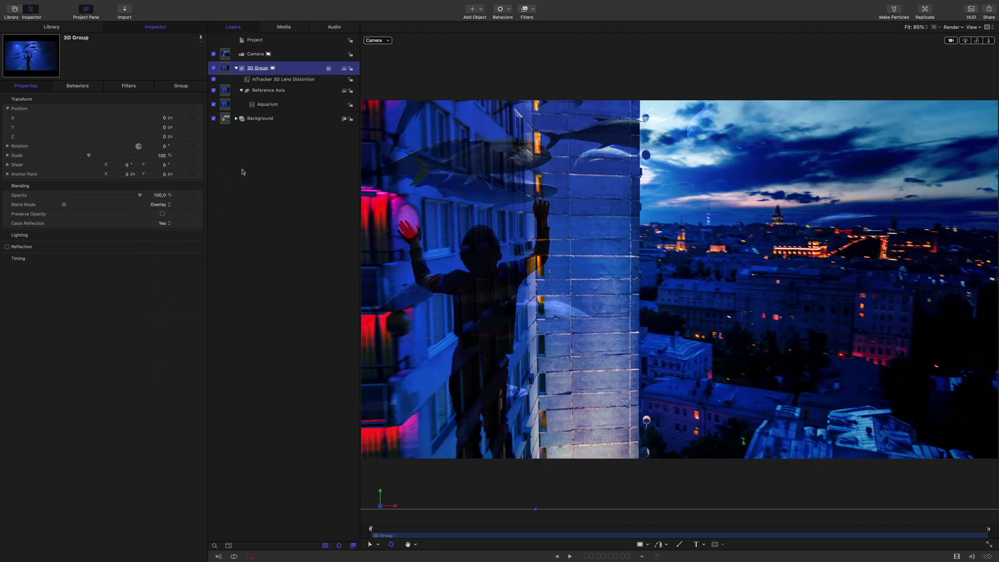
Set the Aquarium clip's X anchor point to -441.24 px with 3D overlays hidden, and check the placement across the timeline.
{"action": "left_click", "coordinate": [300, 104]}
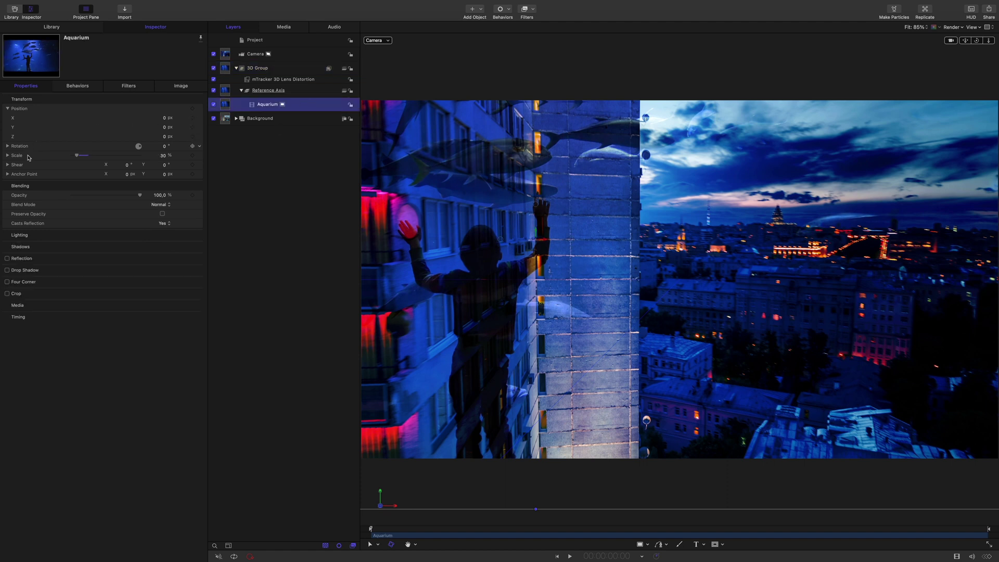
{"action": "left_click", "coordinate": [8, 175]}
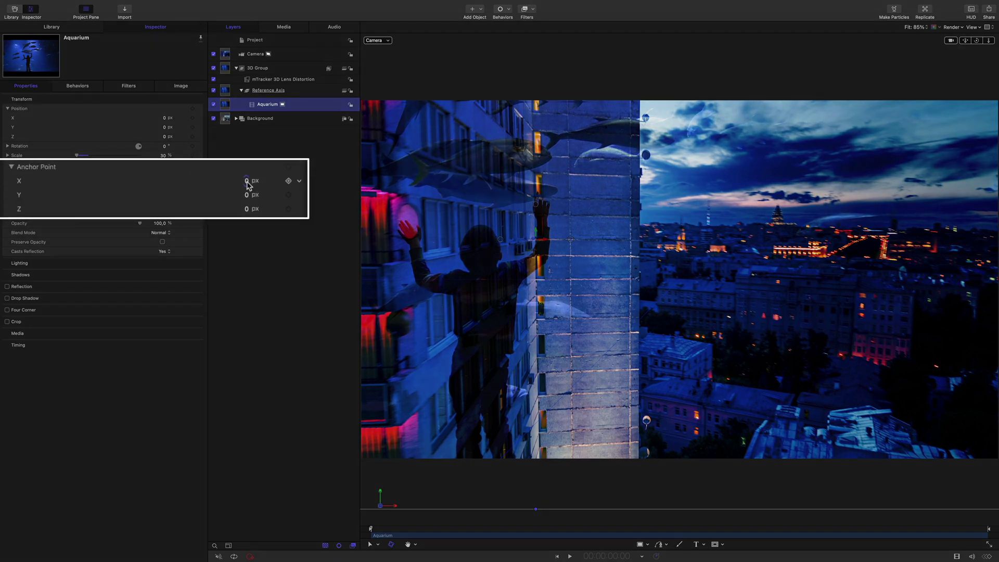
{"action": "left_click_drag", "start_coordinate": [248, 185], "coordinate": [165, 185]}
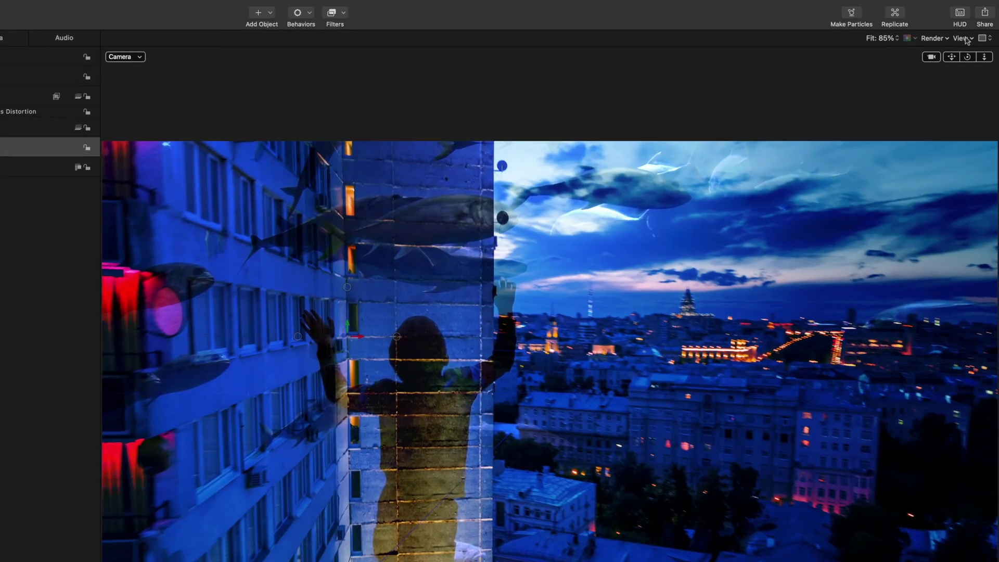
{"action": "left_click", "coordinate": [971, 27]}
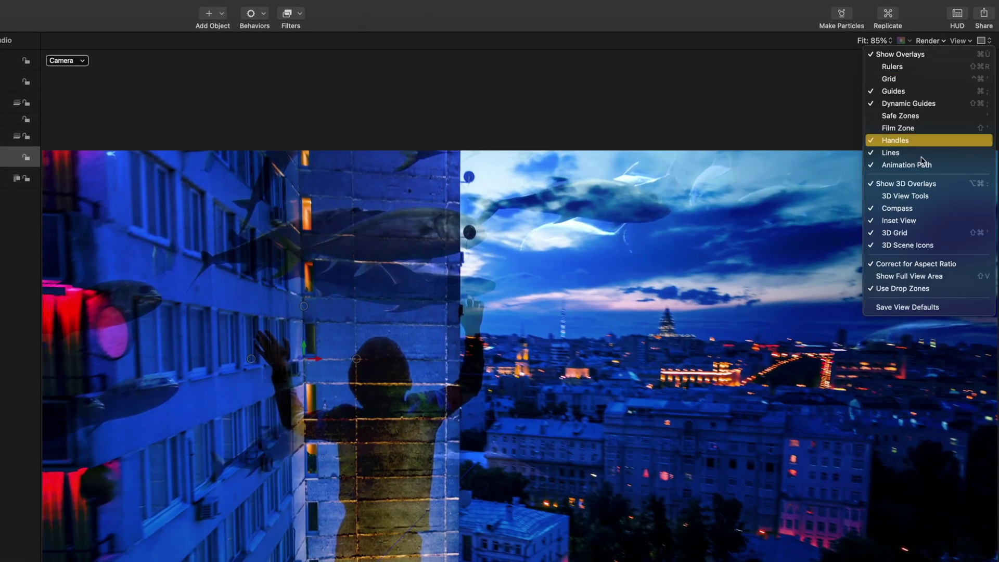
{"action": "left_click", "coordinate": [903, 187]}
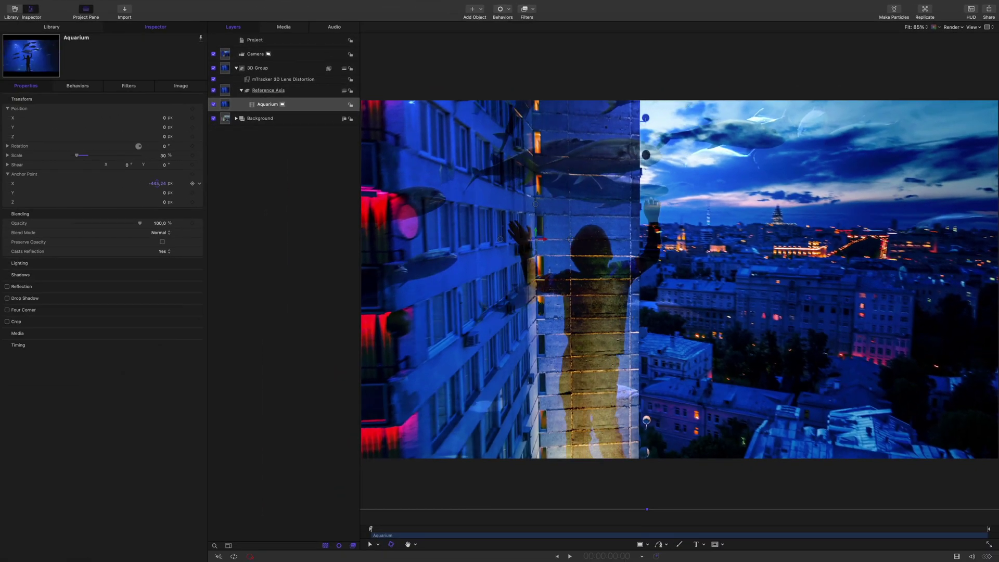
{"action": "left_click_drag", "start_coordinate": [157, 182], "coordinate": [159, 182]}
{"action": "left_click_drag", "start_coordinate": [370, 528], "coordinate": [984, 529]}
{"action": "key", "text": "Home"}
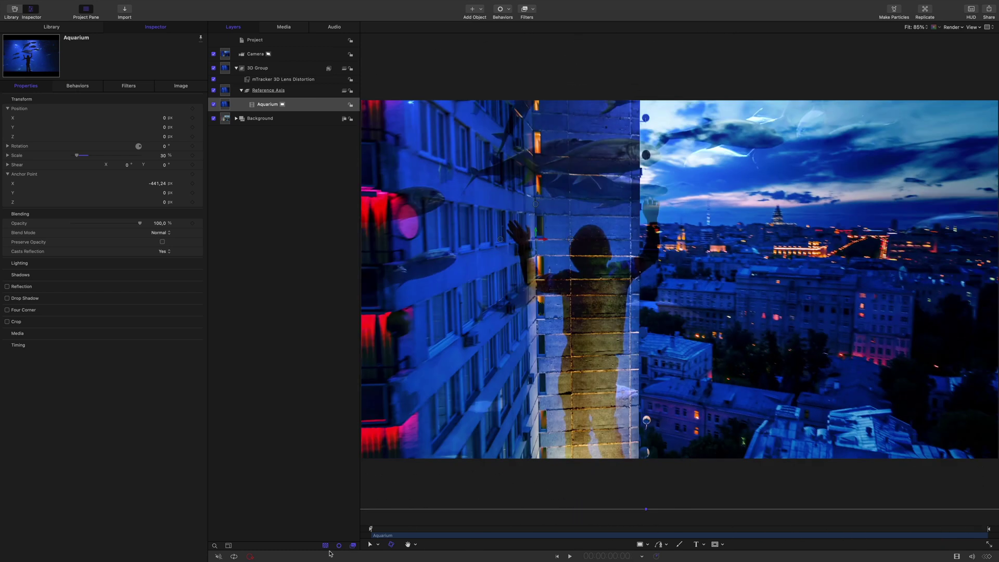
Enable Crop on the Aquarium clip and set Left to 1477, Right to 1947, Bottom to 256 and Top to 576.
{"action": "left_click", "coordinate": [7, 322]}
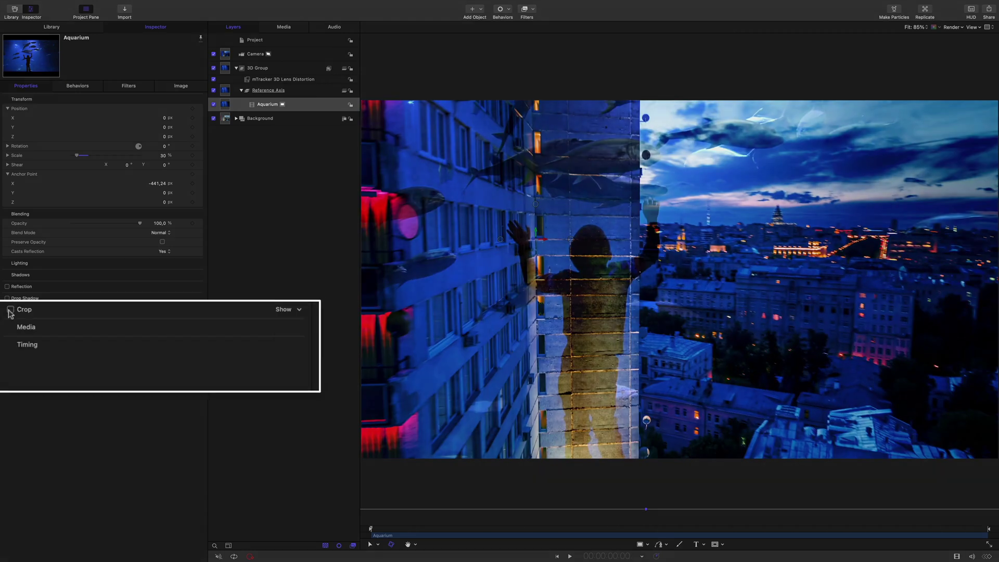
{"action": "left_click", "coordinate": [189, 322]}
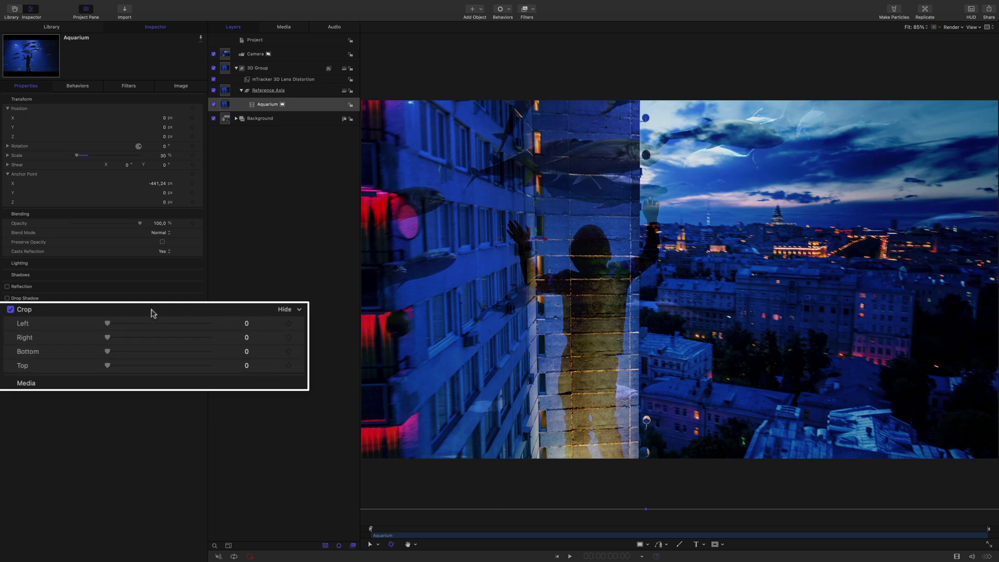
{"action": "left_click_drag", "start_coordinate": [108, 324], "coordinate": [244, 332]}
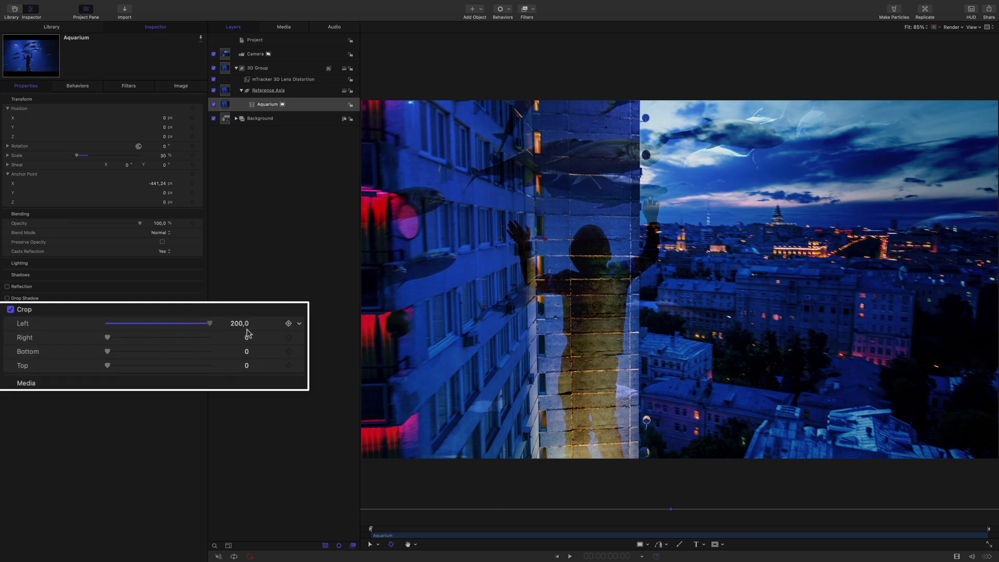
{"action": "left_click", "coordinate": [239, 327]}
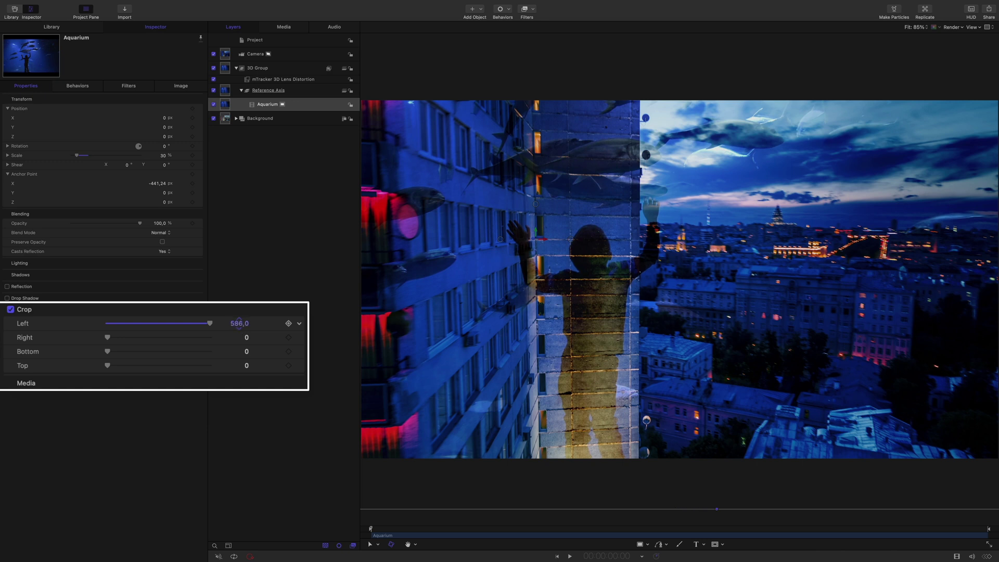
{"action": "left_click_drag", "start_coordinate": [238, 321], "coordinate": [239, 321]}
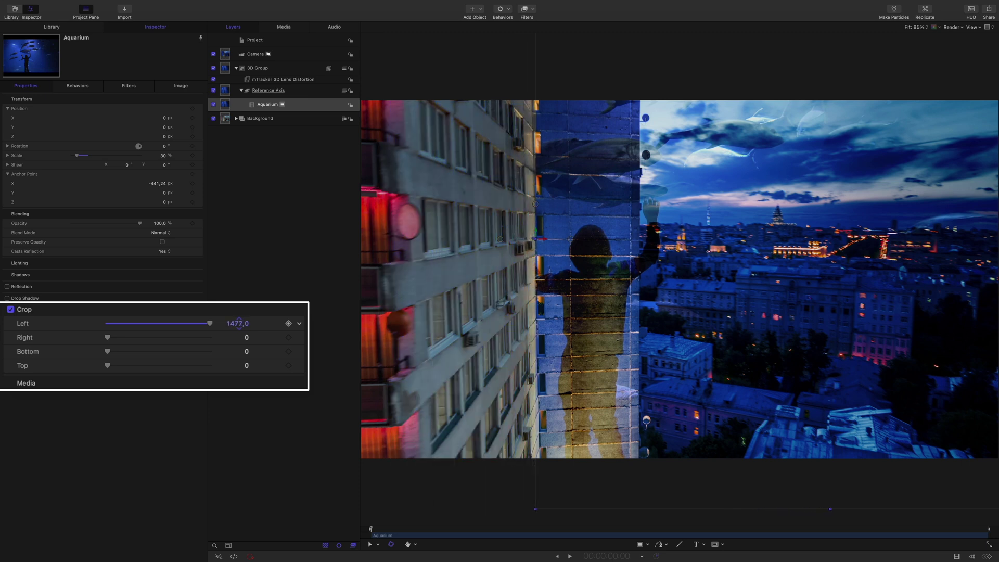
{"action": "left_click_drag", "start_coordinate": [116, 337], "coordinate": [137, 340]}
{"action": "left_click_drag", "start_coordinate": [239, 338], "coordinate": [239, 337]}
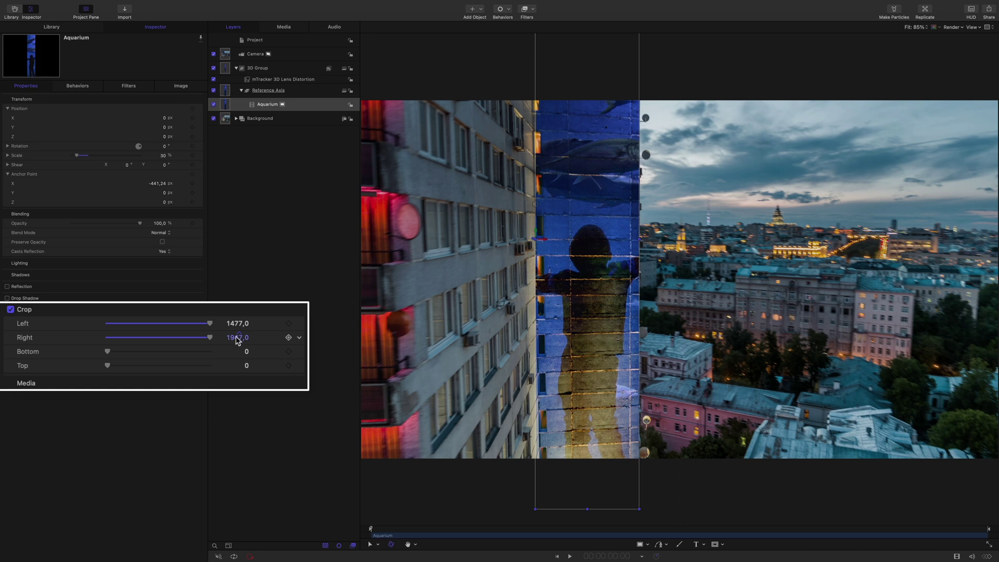
{"action": "left_click_drag", "start_coordinate": [107, 352], "coordinate": [238, 352]}
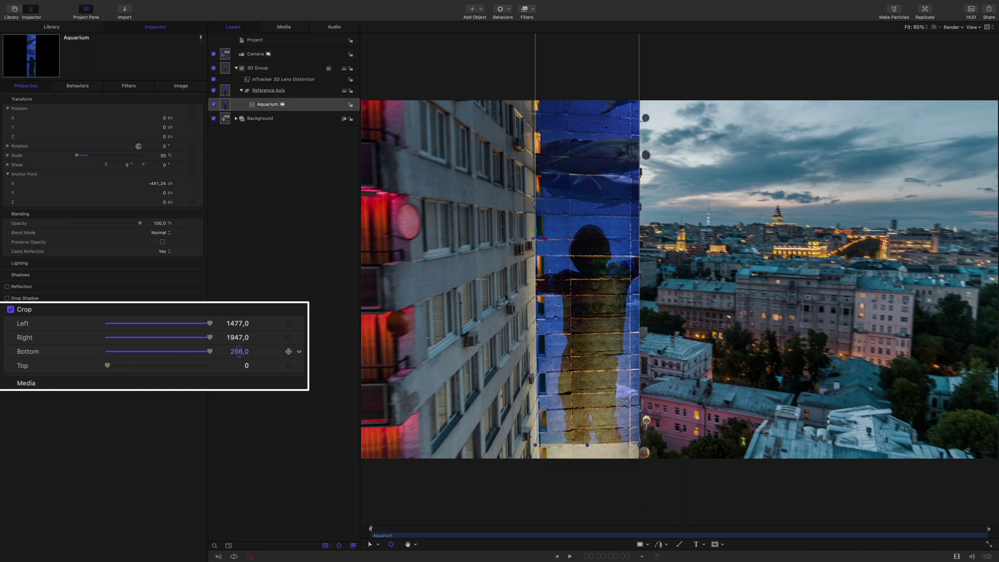
{"action": "left_click_drag", "start_coordinate": [107, 365], "coordinate": [239, 365]}
Rotate the Aquarium clip at the last frame to about X 5° and Y 15°, aligning it with the building's middle wall.
{"action": "left_click_drag", "start_coordinate": [378, 530], "coordinate": [998, 461]}
{"action": "left_click_drag", "start_coordinate": [587, 256], "coordinate": [587, 242]}
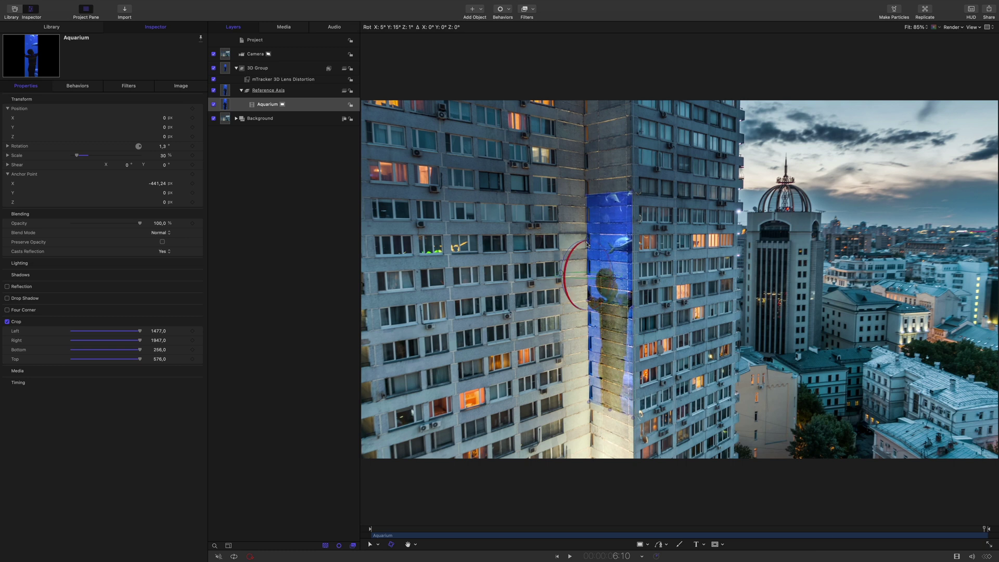
{"action": "left_click_drag", "start_coordinate": [749, 529], "coordinate": [371, 561]}
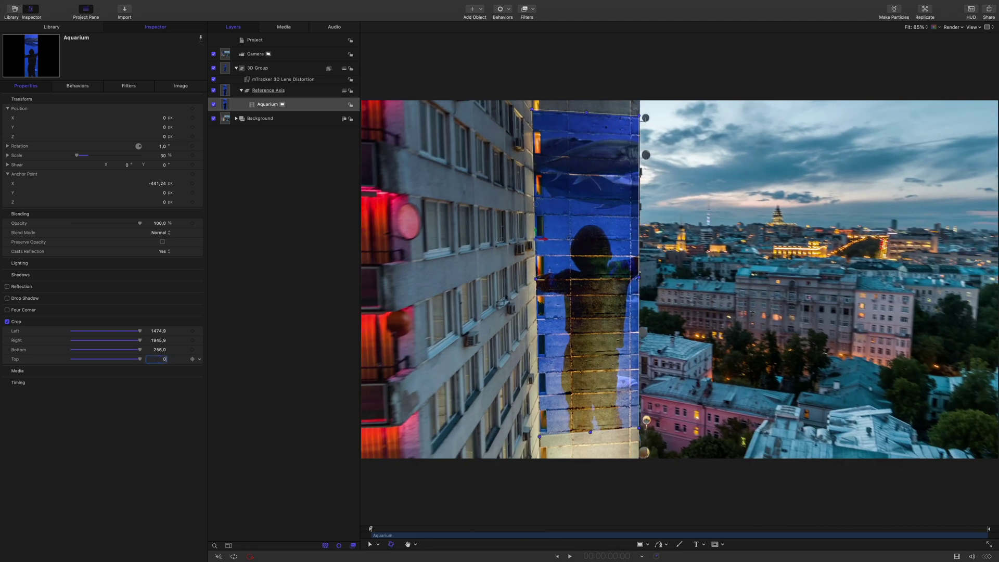
Set the Aquarium clip's Top and Bottom crop to 0.
{"action": "key", "text": "Return"}
{"action": "left_click", "coordinate": [159, 350]}
{"action": "type", "text": "0"}
{"action": "key", "text": "Return"}
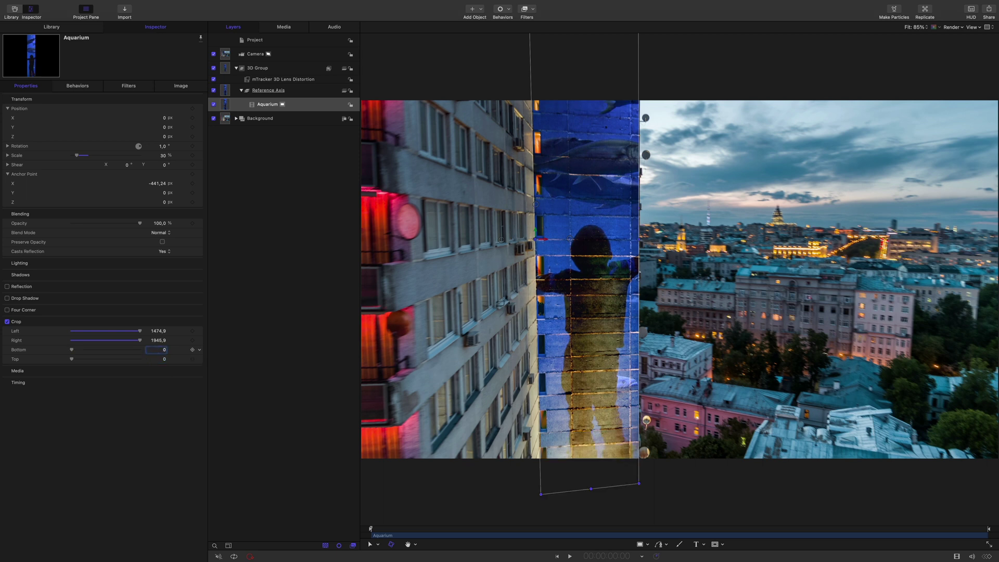
Rename the Aquarium layer to Middle.
{"action": "left_click", "coordinate": [269, 107]}
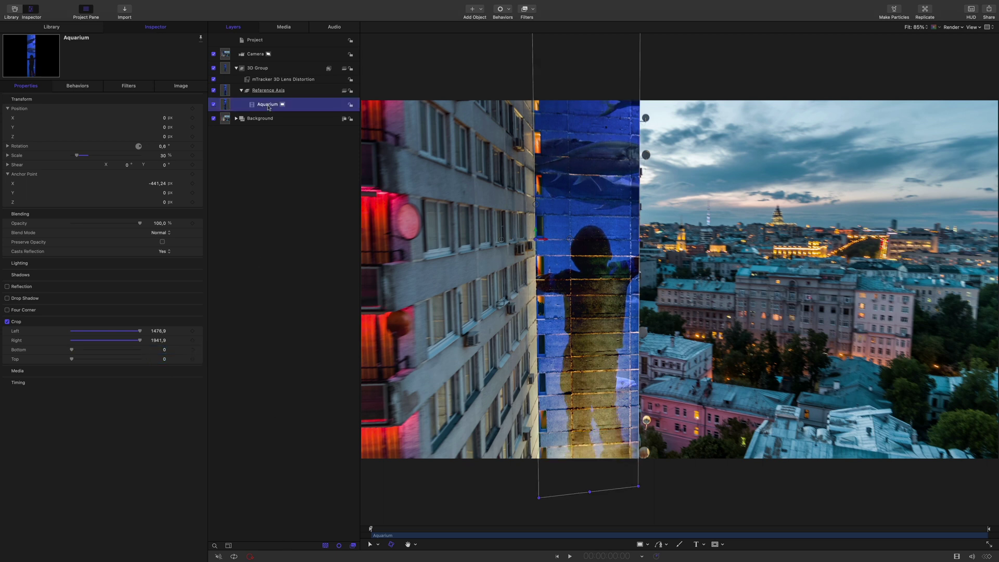
{"action": "double_click", "coordinate": [269, 107]}
{"action": "type", "text": "Middle"}
{"action": "key", "text": "Return"}
Duplicate the Middle layer and rename the copy to Left.
{"action": "right_click", "coordinate": [303, 107]}
{"action": "left_click", "coordinate": [323, 138]}
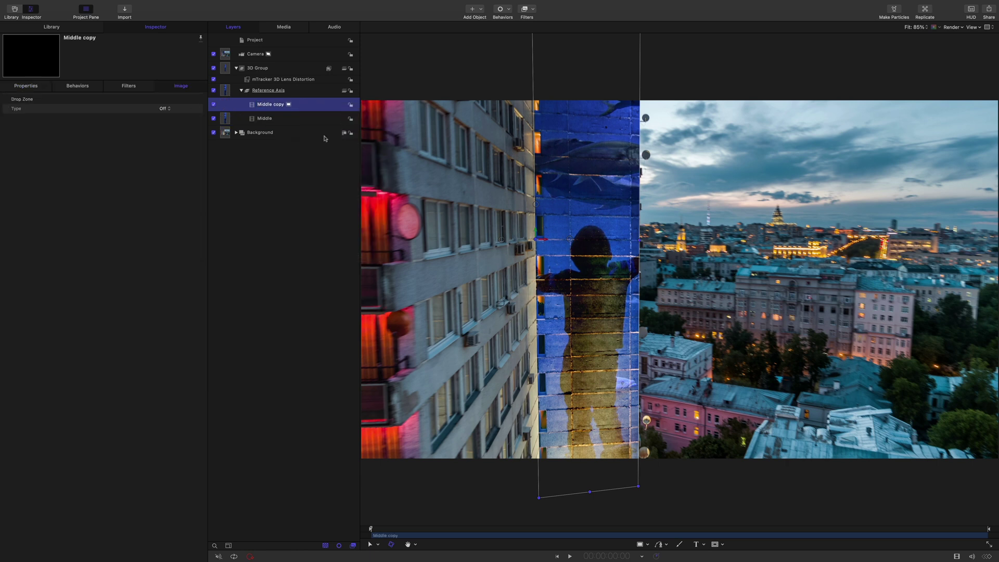
{"action": "double_click", "coordinate": [270, 104]}
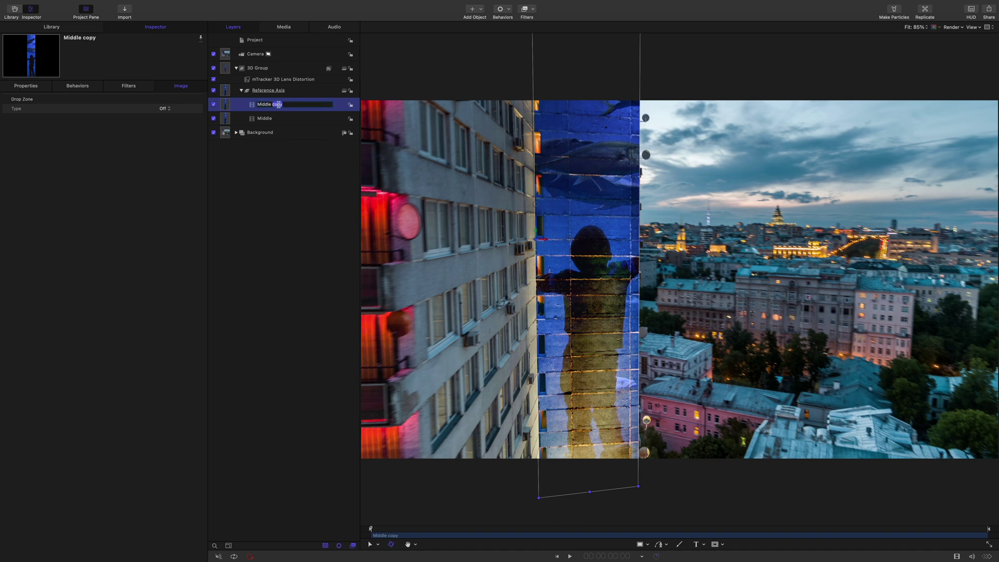
{"action": "type", "text": "Left"}
{"action": "key", "text": "Return"}
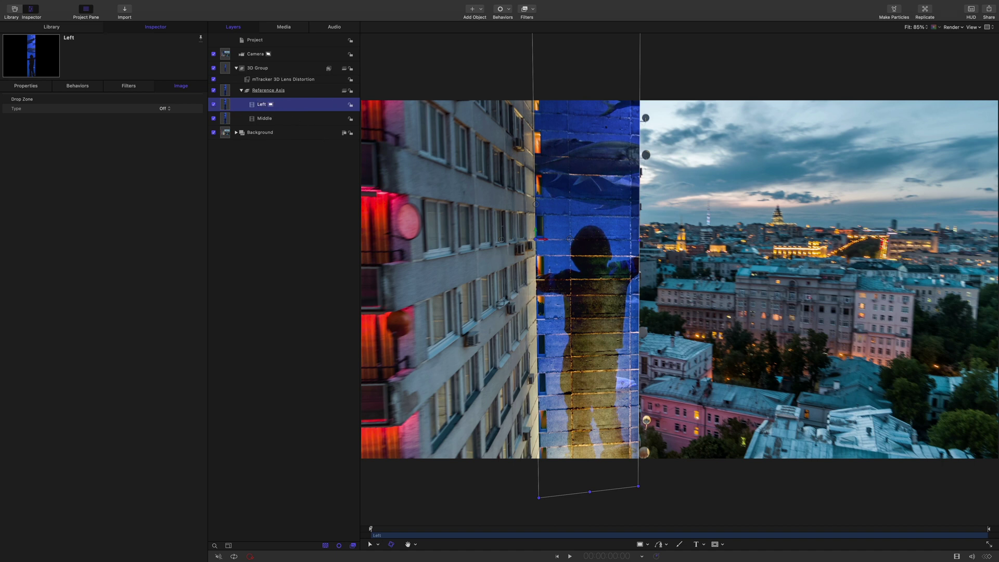
Hide the Middle layer and rotate the Left layer at the last frame to match the building's left facade.
{"action": "left_click", "coordinate": [213, 119]}
{"action": "left_click_drag", "start_coordinate": [386, 532], "coordinate": [984, 529]}
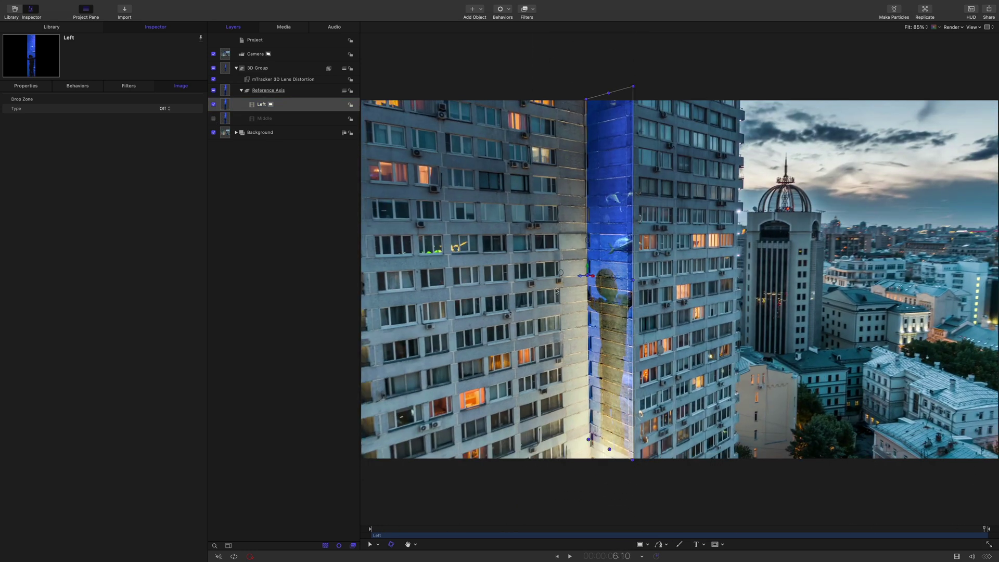
{"action": "left_click_drag", "start_coordinate": [561, 275], "coordinate": [581, 277]}
{"action": "mouse_move", "coordinate": [984, 529]}
{"action": "left_mouse_down"}
{"action": "mouse_move", "coordinate": [370, 528]}
{"action": "mouse_move", "coordinate": [984, 520]}
{"action": "left_mouse_up"}
Set the Left layer's Left crop to 0 and Right crop to 2359, and play the clip to check the tracking.
{"action": "left_click", "coordinate": [279, 105]}
{"action": "left_click", "coordinate": [38, 91]}
{"action": "left_click_drag", "start_coordinate": [140, 331], "coordinate": [2, 339]}
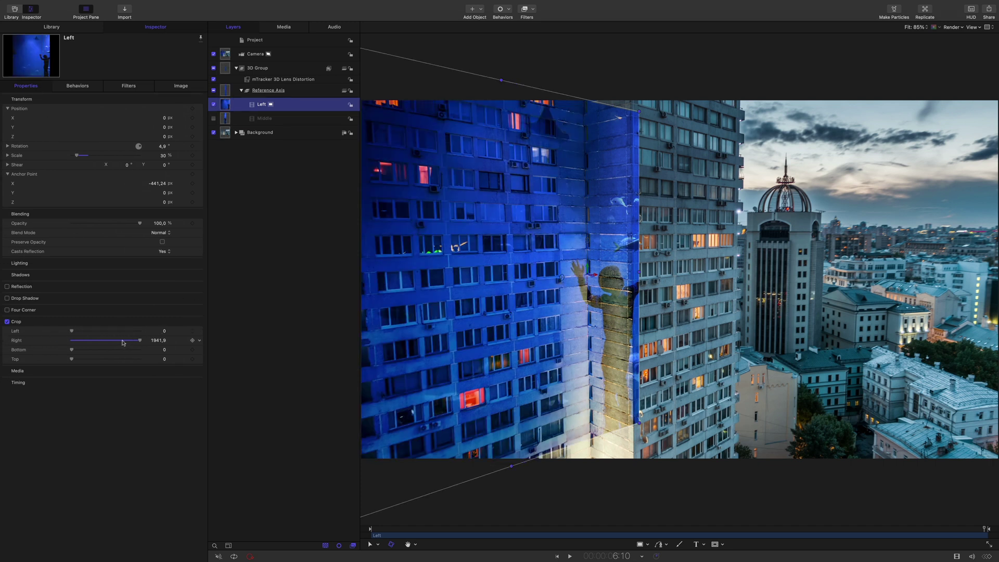
{"action": "left_click_drag", "start_coordinate": [138, 343], "coordinate": [159, 341]}
{"action": "key", "text": "Home"}
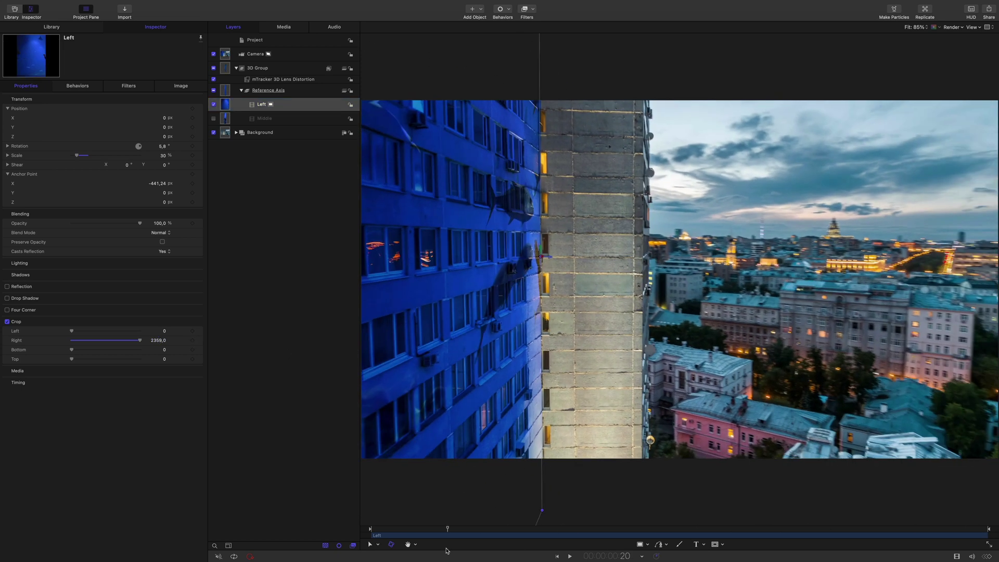
{"action": "key", "text": "space"}
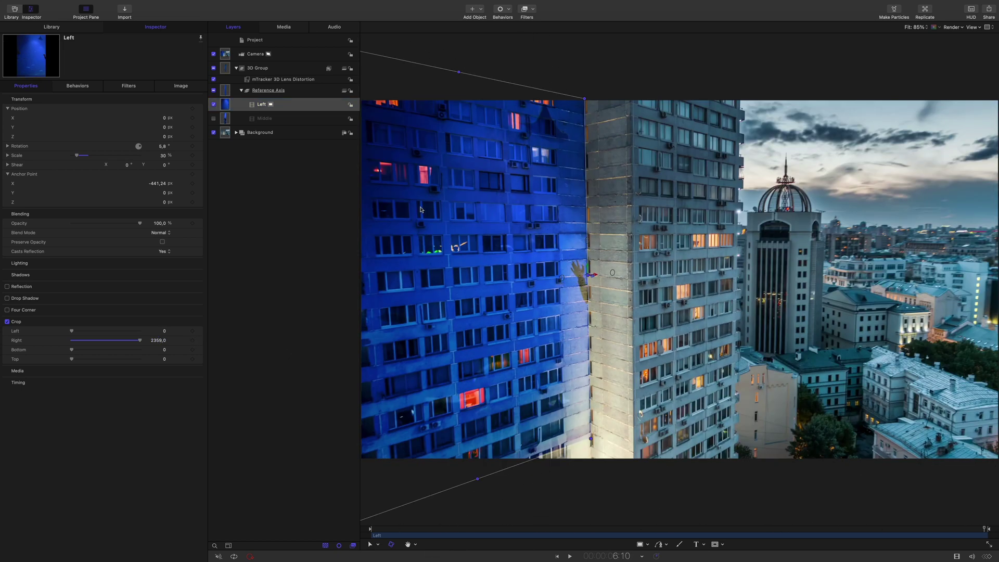
Show the Middle layer again and set its Left crop to 1446.9 to meet the Left layer's edge.
{"action": "left_click", "coordinate": [214, 119]}
{"action": "left_click", "coordinate": [234, 119]}
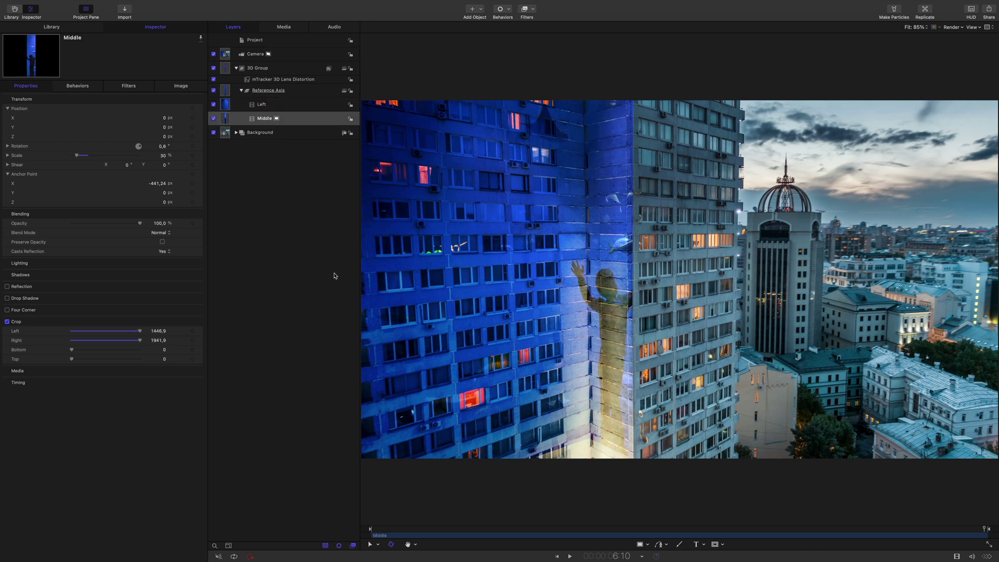
{"action": "left_click", "coordinate": [305, 123]}
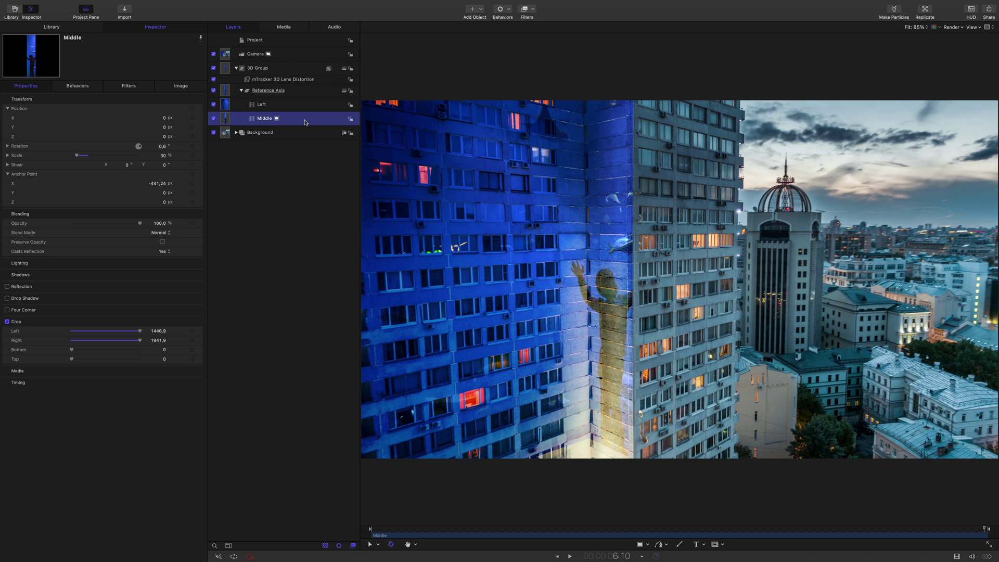
Duplicate the Middle layer, rename the copy to Right and place it below Middle in the layer stack.
{"action": "right_click", "coordinate": [306, 123]}
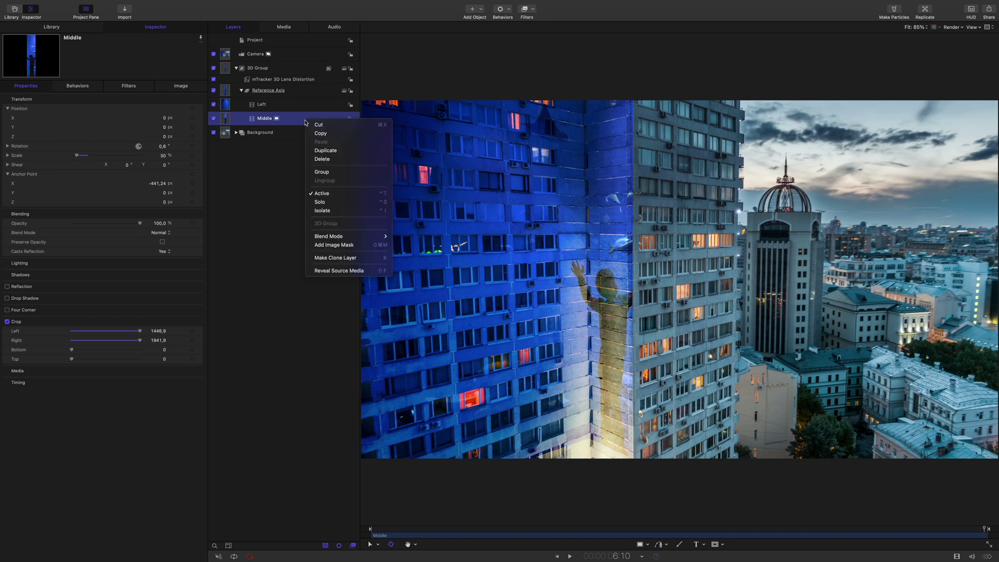
{"action": "left_click", "coordinate": [330, 152]}
{"action": "double_click", "coordinate": [270, 119]}
{"action": "type", "text": "Ri"}
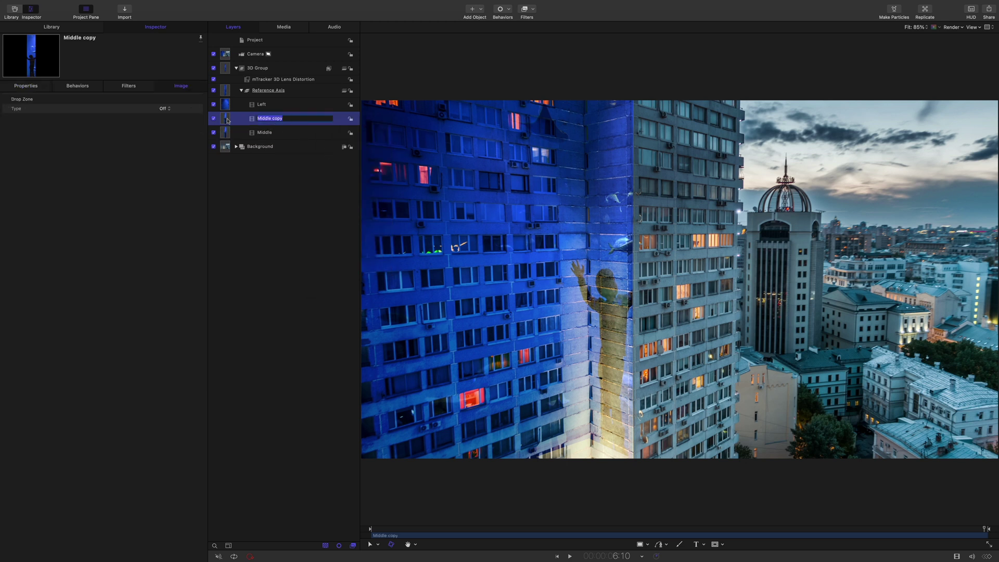
{"action": "type", "text": "ght"}
{"action": "key", "text": "Return"}
{"action": "left_click_drag", "start_coordinate": [268, 120], "coordinate": [267, 135]}
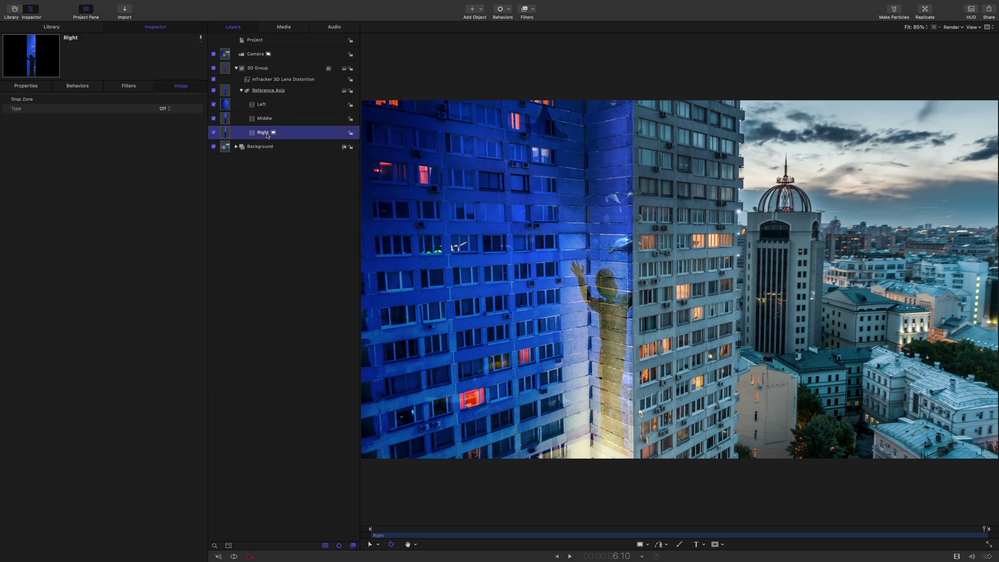
At the first frame, hide Middle, set the Right layer's anchor point X to -23.24 and move the layer to the middle wall's right edge.
{"action": "key", "text": "Home"}
{"action": "left_click", "coordinate": [509, 244]}
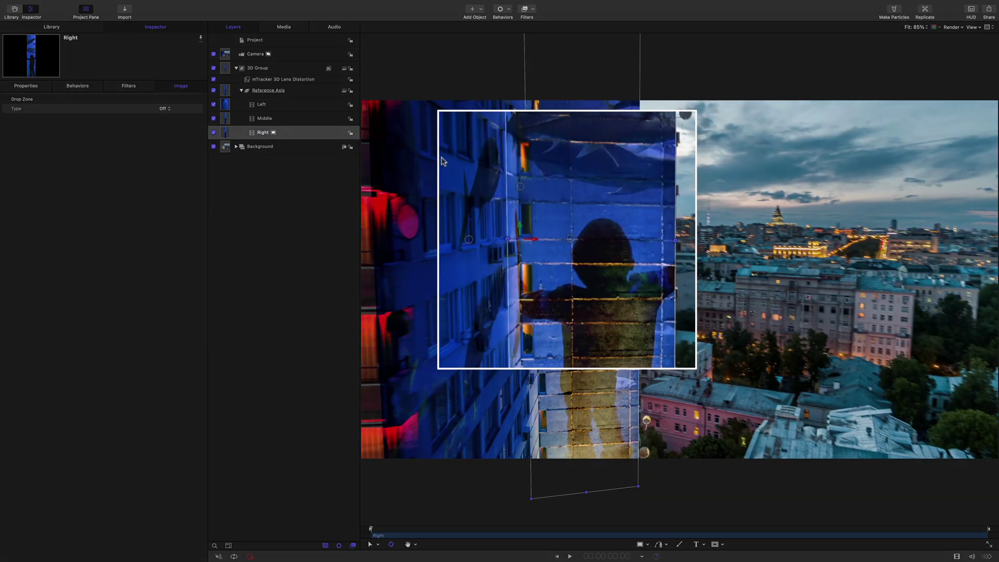
{"action": "left_click", "coordinate": [24, 87]}
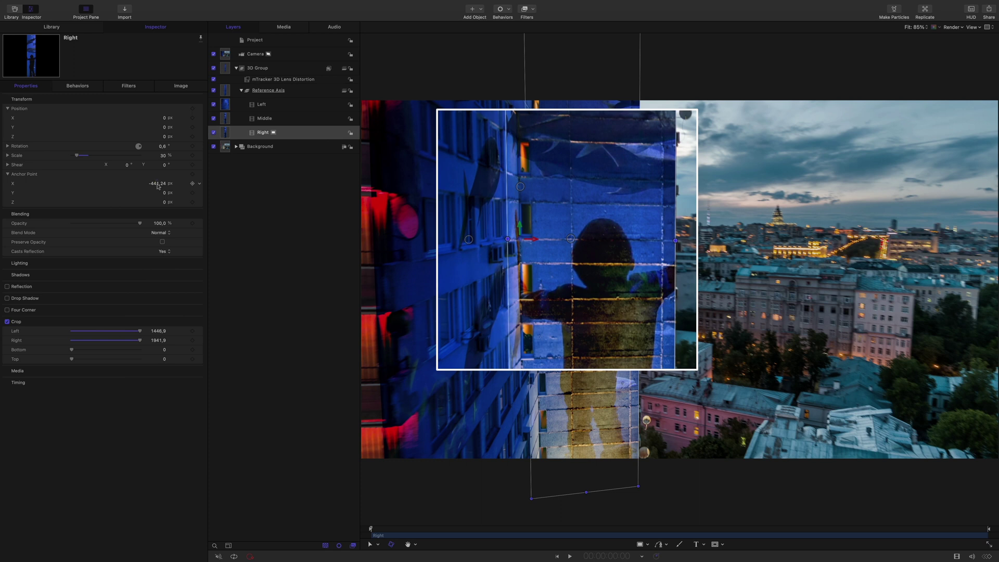
{"action": "left_click", "coordinate": [214, 119]}
{"action": "mouse_move", "coordinate": [157, 183]}
{"action": "left_mouse_down"}
{"action": "mouse_move", "coordinate": [188, 183]}
{"action": "mouse_move", "coordinate": [158, 182]}
{"action": "left_mouse_up"}
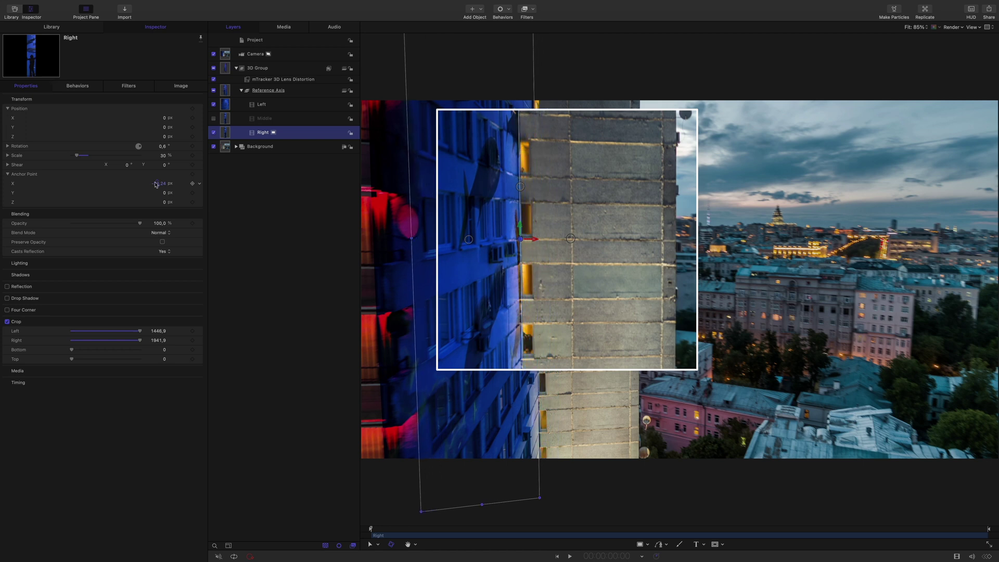
{"action": "left_click", "coordinate": [534, 243]}
{"action": "left_click_drag", "start_coordinate": [534, 239], "coordinate": [689, 231]}
At the last frame, rotate the Right layer to match the building's right facade and set its crop to Left 1803.9 and Right 940.9.
{"action": "left_click_drag", "start_coordinate": [377, 530], "coordinate": [998, 512]}
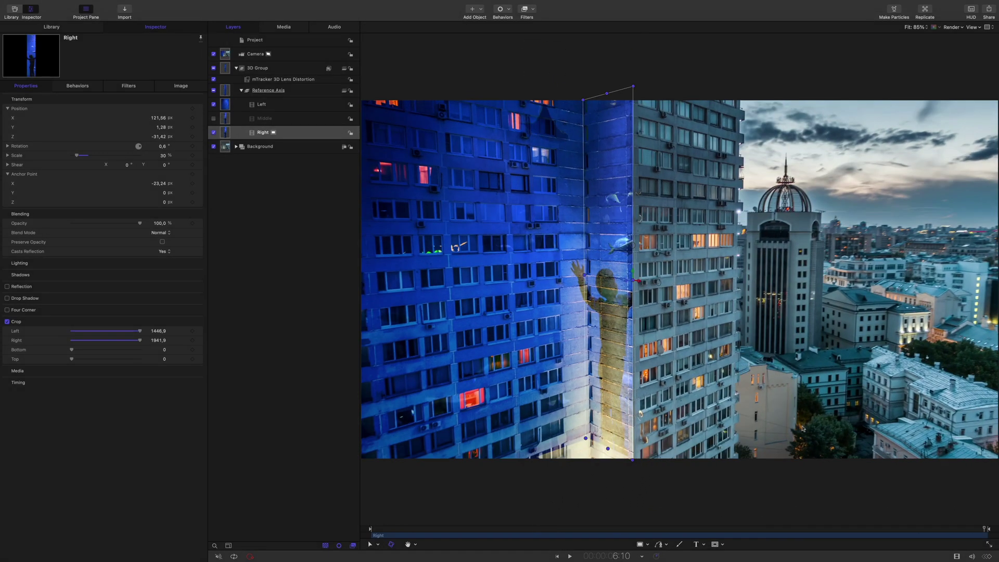
{"action": "left_click_drag", "start_coordinate": [614, 288], "coordinate": [627, 278]}
{"action": "left_click_drag", "start_coordinate": [157, 344], "coordinate": [158, 332]}
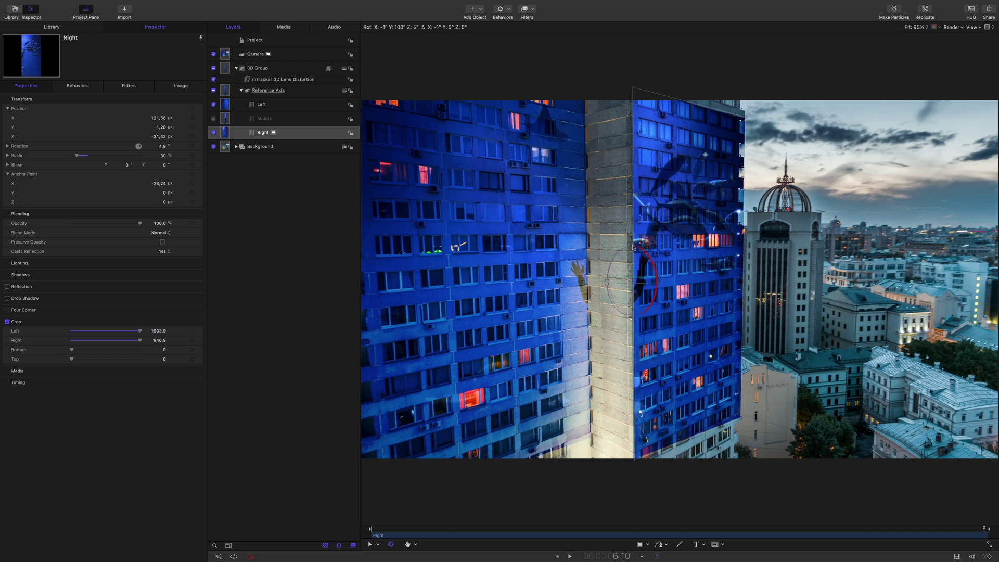
{"action": "left_click", "coordinate": [908, 528]}
{"action": "left_click_drag", "start_coordinate": [888, 525], "coordinate": [464, 548]}
{"action": "left_click_drag", "start_coordinate": [644, 264], "coordinate": [659, 281]}
Set the Right layer's Left crop to 1895.9 and Right crop to 853.9, and show the Middle layer again.
{"action": "key", "text": "End"}
{"action": "left_click_drag", "start_coordinate": [158, 333], "coordinate": [157, 330]}
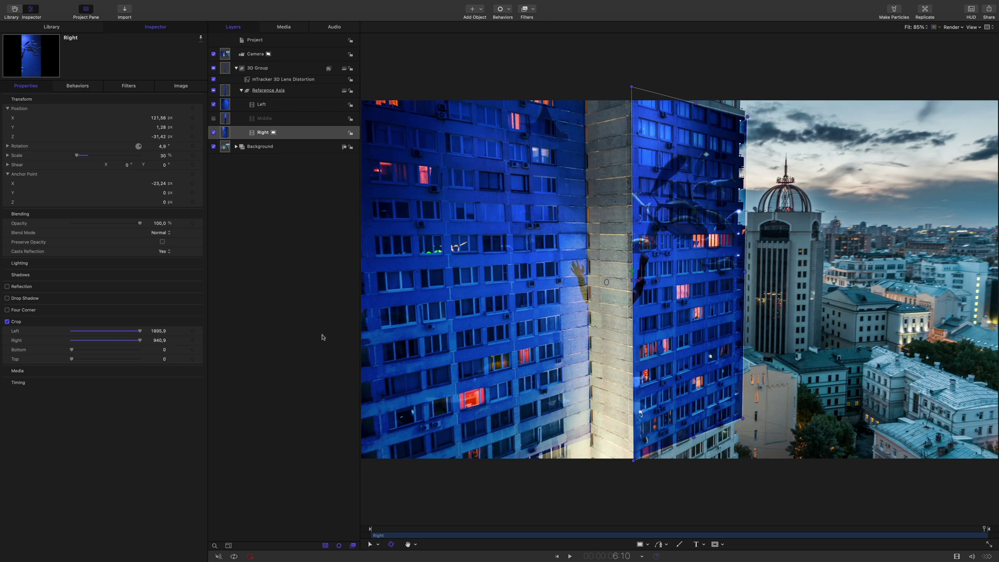
{"action": "left_click_drag", "start_coordinate": [746, 271], "coordinate": [752, 271]}
{"action": "left_click", "coordinate": [214, 119]}
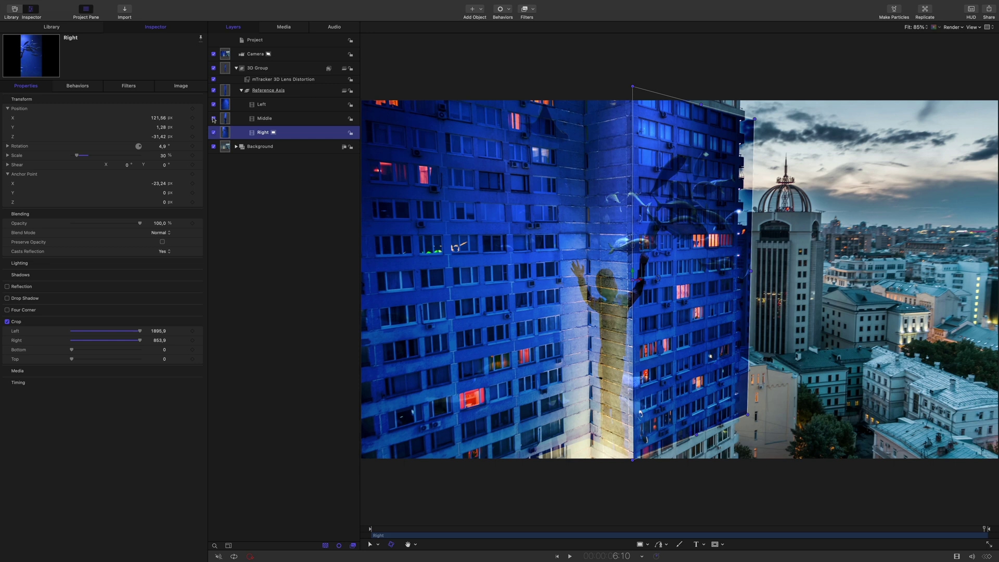
{"action": "left_click", "coordinate": [264, 119]}
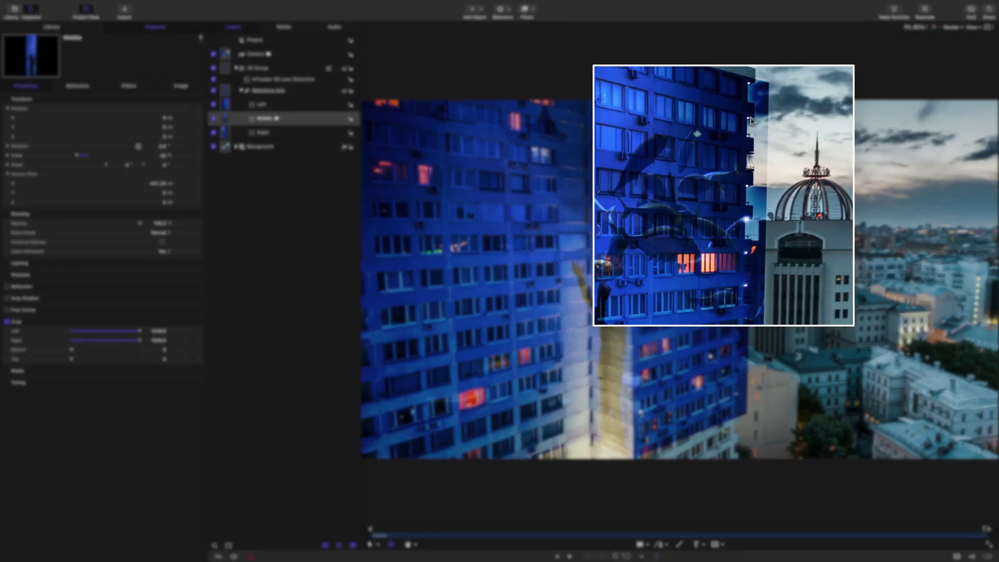
Start a Bezier mask on the Right layer along the right facade's top edge and its uppermost balcony.
{"action": "left_click", "coordinate": [298, 133]}
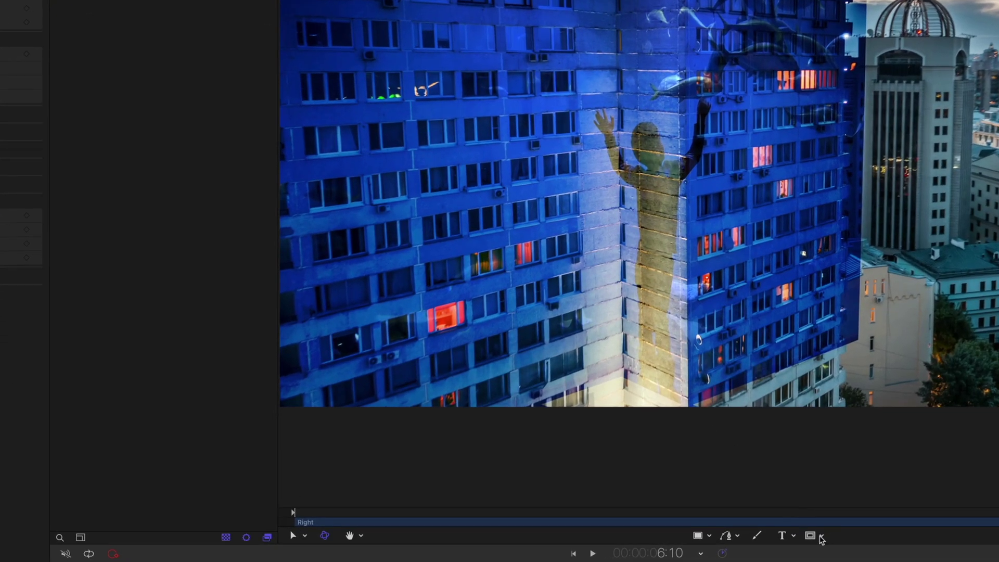
{"action": "left_click", "coordinate": [823, 536]}
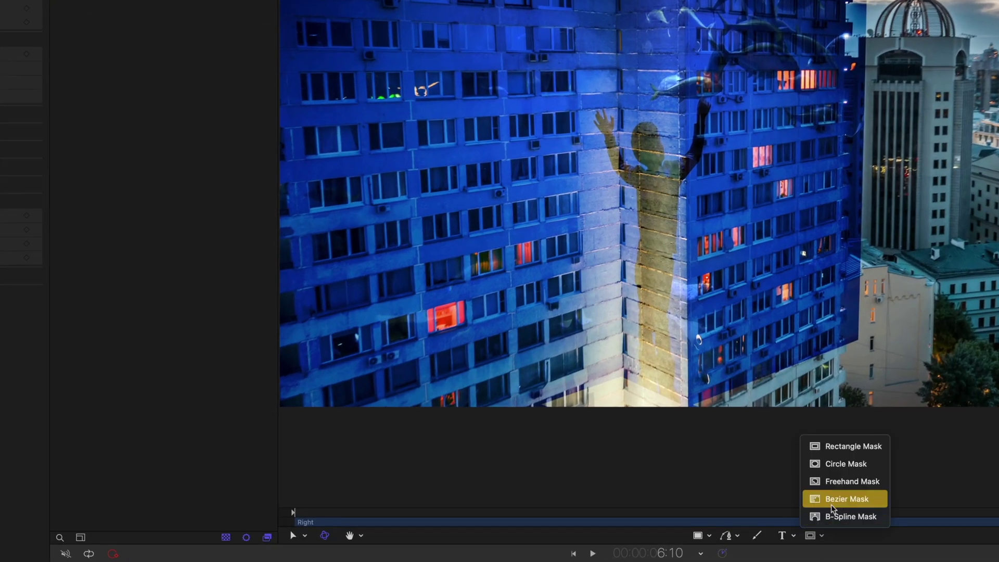
{"action": "left_click", "coordinate": [840, 499]}
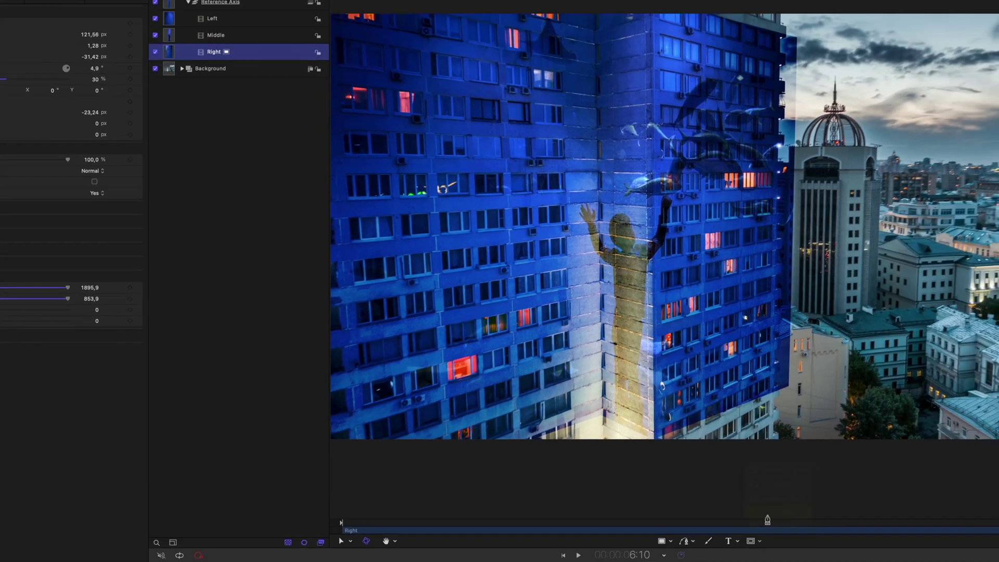
{"action": "left_click", "coordinate": [549, 46]}
{"action": "left_click", "coordinate": [866, 133]}
{"action": "left_click", "coordinate": [854, 193]}
{"action": "left_click", "coordinate": [864, 196]}
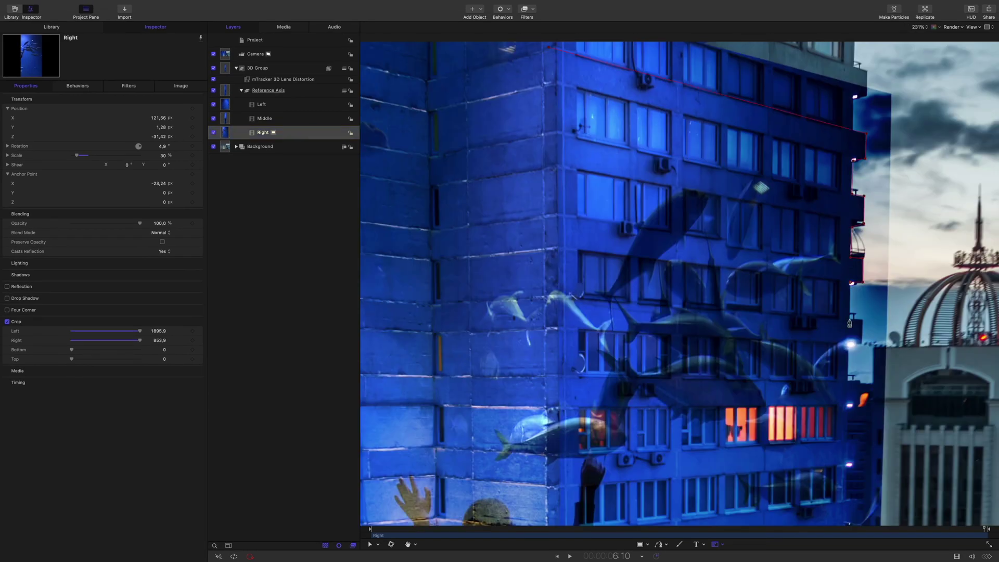
Trace the Bezier mask down the facade's balcony outline and lower edge, and close it along the building's corner.
{"action": "left_click", "coordinate": [861, 343]}
{"action": "left_click", "coordinate": [848, 343]}
{"action": "left_click", "coordinate": [848, 380]}
{"action": "left_click", "coordinate": [859, 382]}
{"action": "left_click", "coordinate": [858, 404]}
{"action": "left_click", "coordinate": [848, 440]}
{"action": "left_click", "coordinate": [857, 442]}
{"action": "left_click", "coordinate": [858, 465]}
{"action": "scroll", "coordinate": [857, 504], "scroll_direction": "down", "scroll_amount": 5}
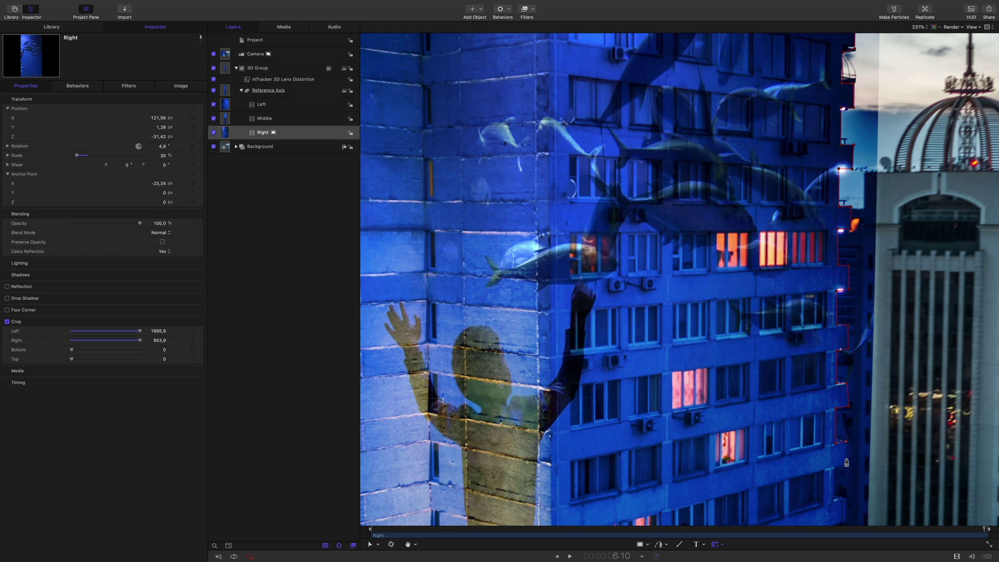
{"action": "scroll", "coordinate": [836, 502], "scroll_direction": "down", "scroll_amount": 10}
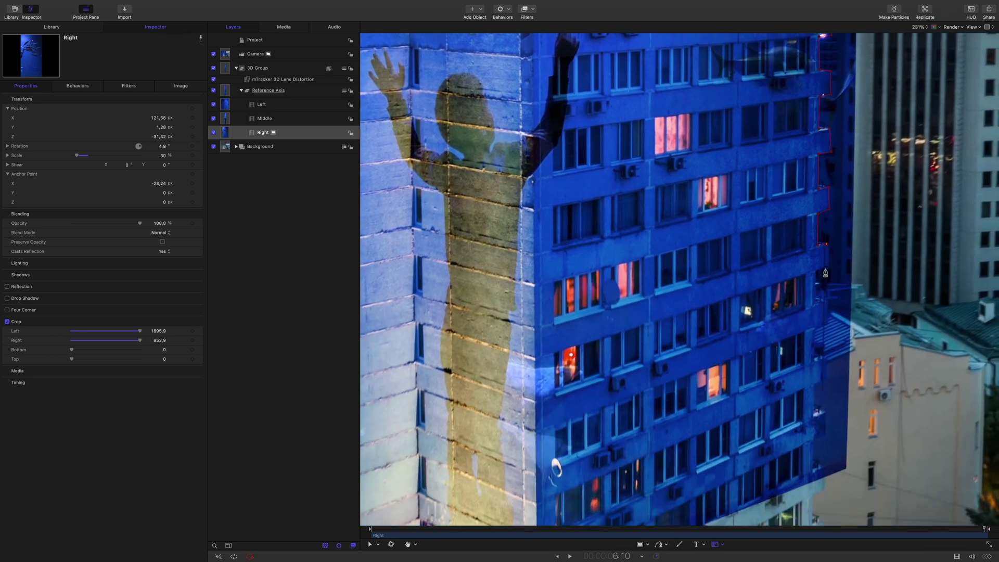
{"action": "left_click", "coordinate": [826, 414]}
{"action": "left_click", "coordinate": [827, 436]}
{"action": "left_click", "coordinate": [813, 441]}
{"action": "scroll", "coordinate": [546, 402], "scroll_direction": "down", "scroll_amount": 3}
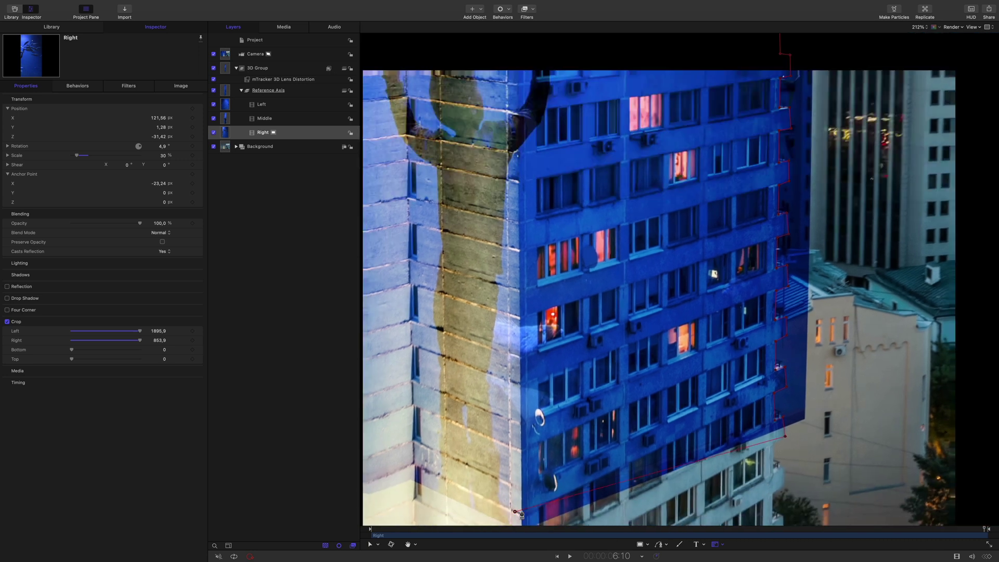
{"action": "scroll", "coordinate": [538, 411], "scroll_direction": "down", "scroll_amount": 6}
{"action": "left_click", "coordinate": [475, 68]}
{"action": "scroll", "coordinate": [475, 68], "scroll_direction": "up", "scroll_amount": 5}
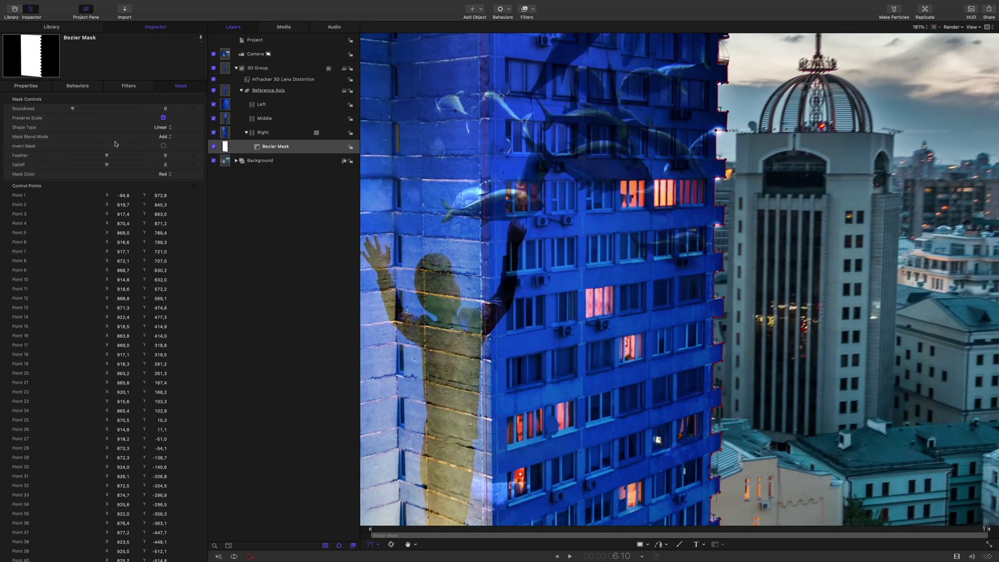
{"action": "left_click", "coordinate": [181, 86]}
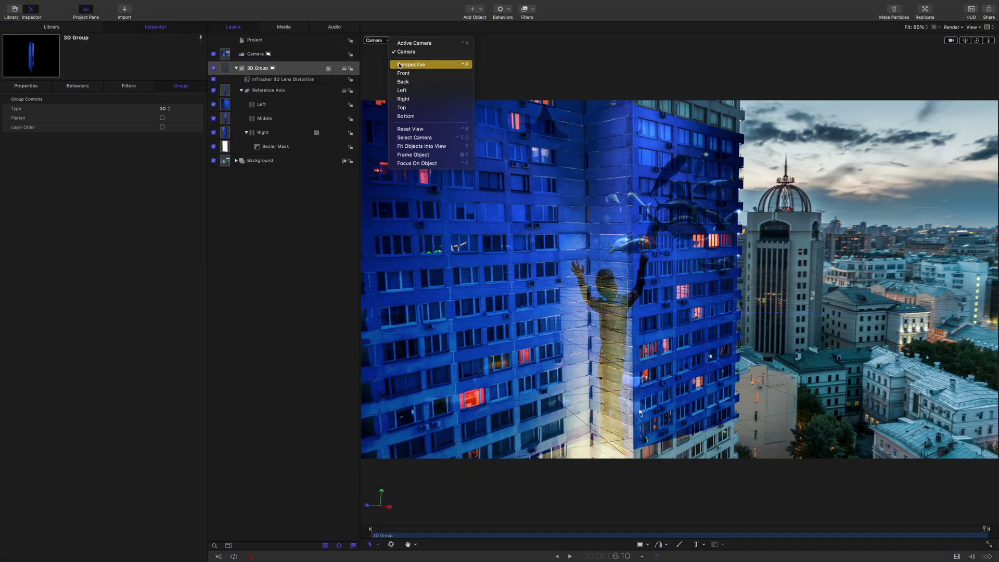
Switch to the Perspective view, hide the Background group and examine the projected layers and the camera's path in 3D space.
{"action": "left_click", "coordinate": [411, 64]}
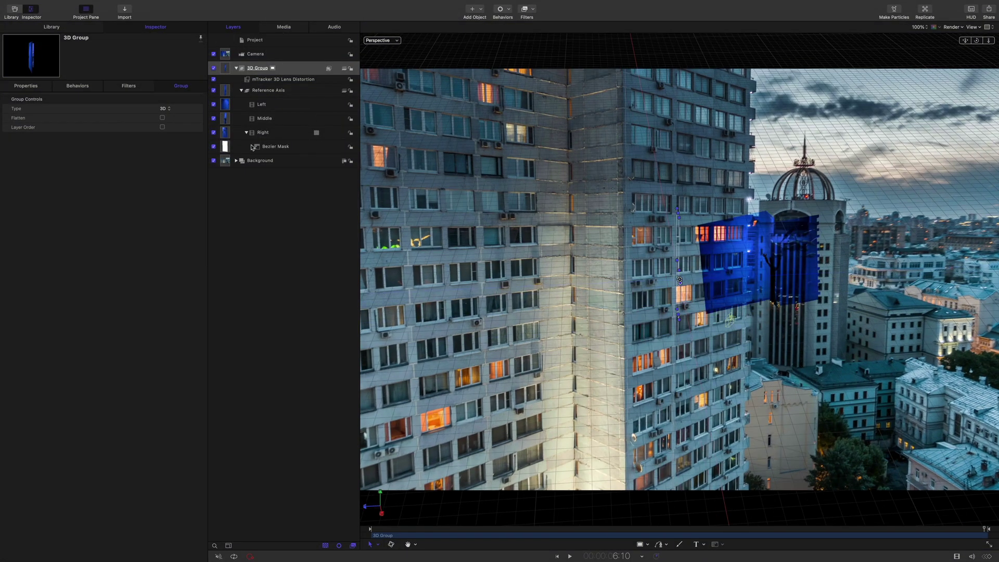
{"action": "left_click", "coordinate": [213, 161]}
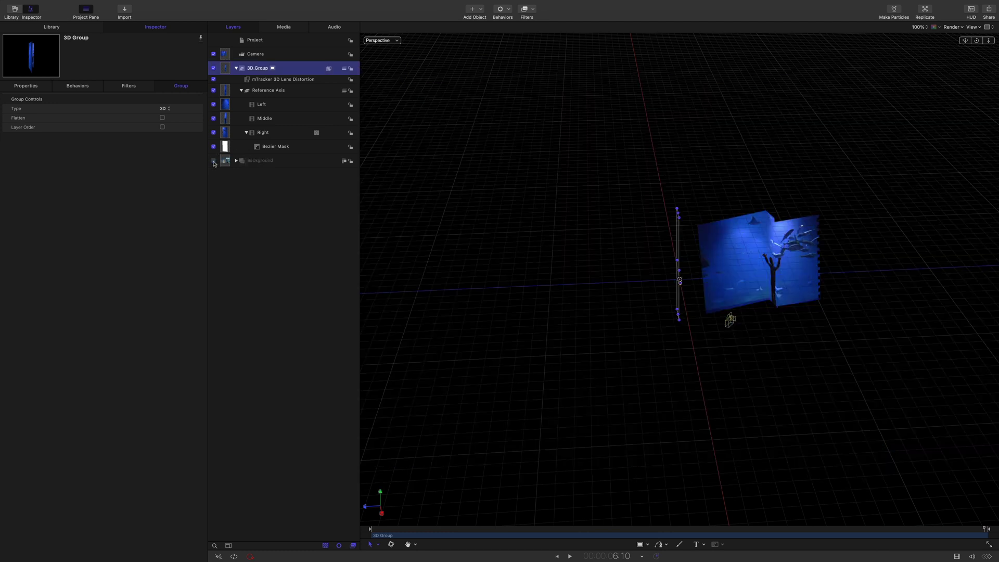
{"action": "key", "text": "super+shift+f"}
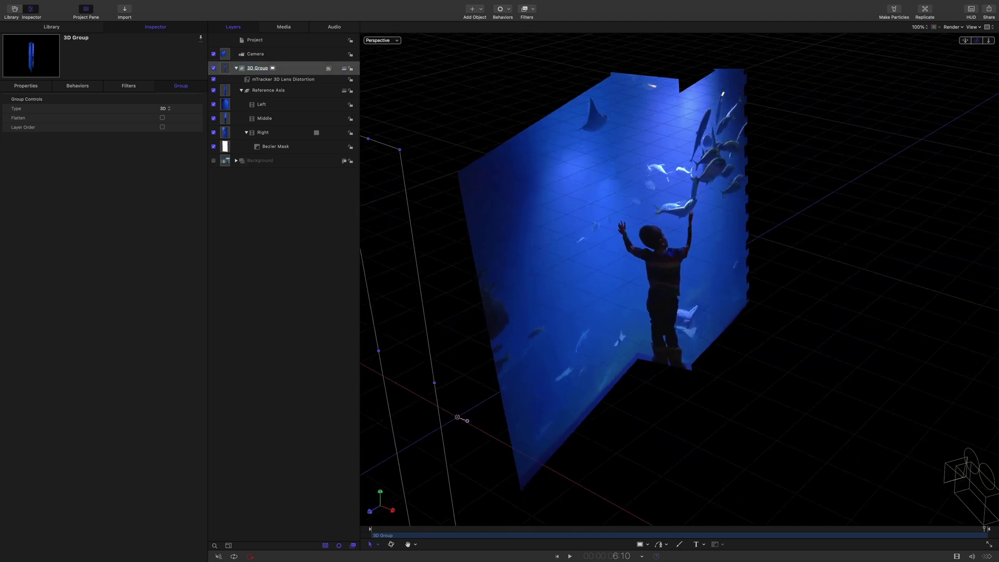
{"action": "left_click", "coordinate": [908, 478]}
{"action": "mouse_move", "coordinate": [986, 530]}
{"action": "left_mouse_down"}
{"action": "mouse_move", "coordinate": [621, 529]}
{"action": "mouse_move", "coordinate": [986, 530]}
{"action": "left_mouse_up"}
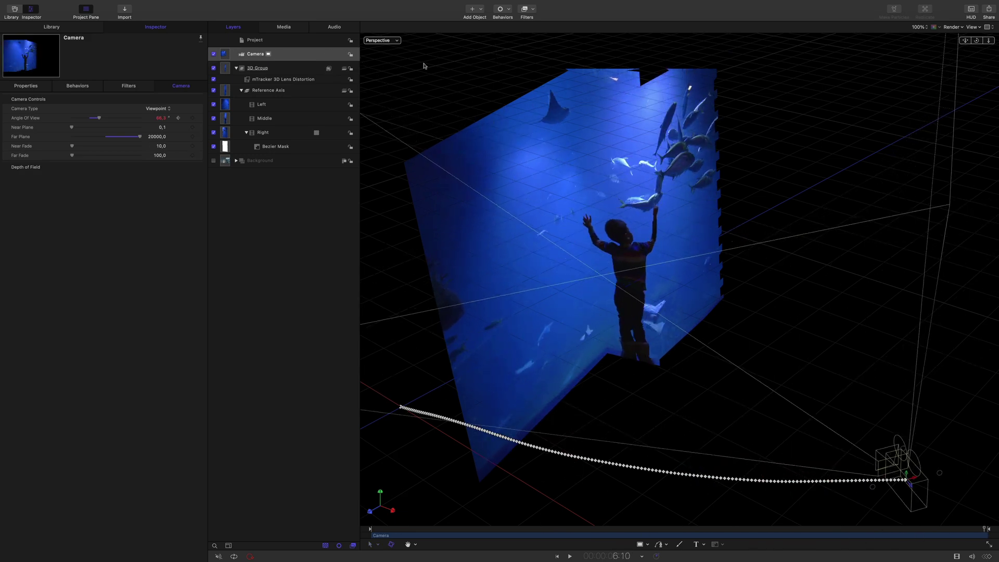
Show the Background group again, return to the Camera view and turn off the 3D overlays.
{"action": "left_click", "coordinate": [214, 161]}
{"action": "left_click", "coordinate": [396, 40]}
{"action": "left_click", "coordinate": [409, 52]}
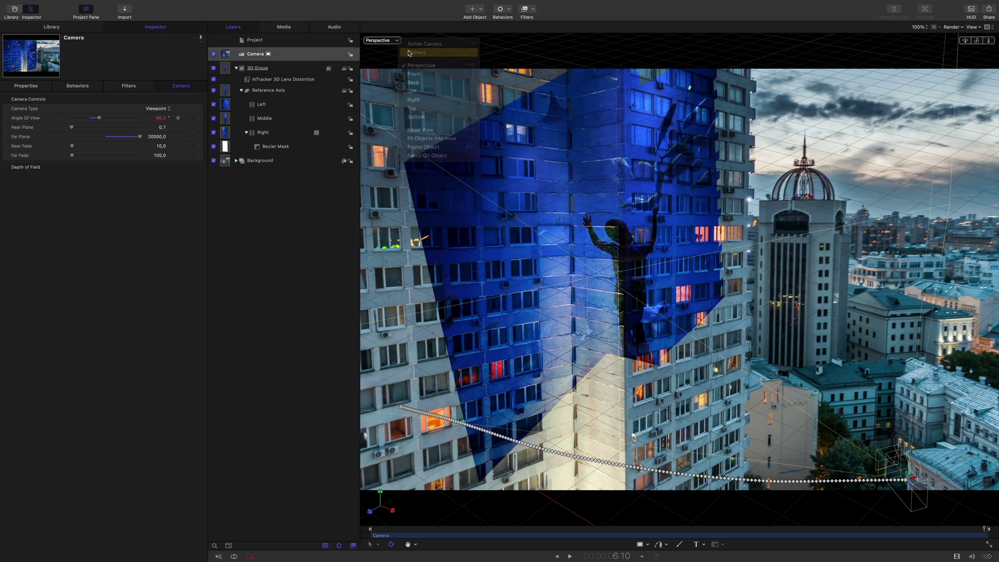
{"action": "left_click", "coordinate": [972, 27]}
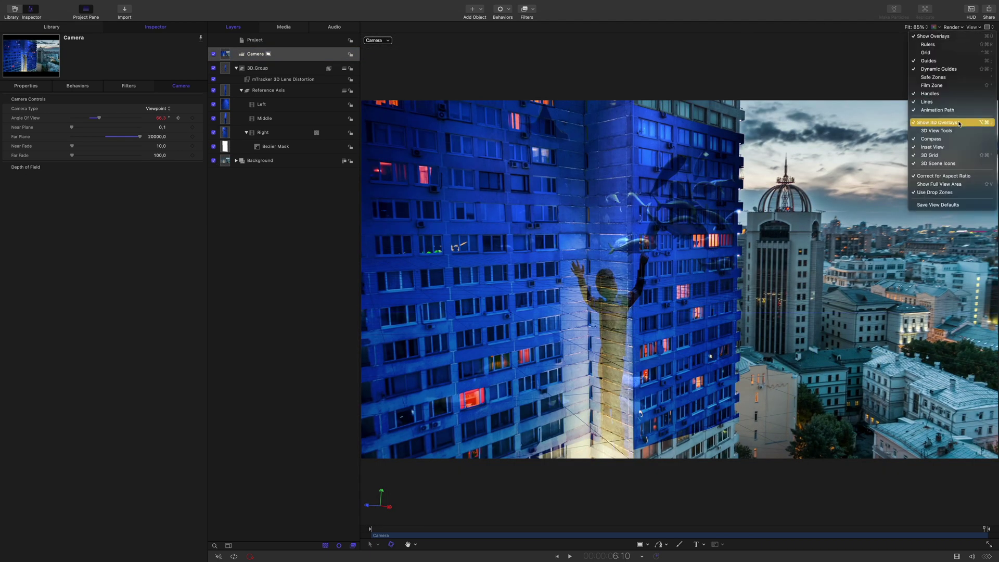
{"action": "left_click", "coordinate": [921, 123]}
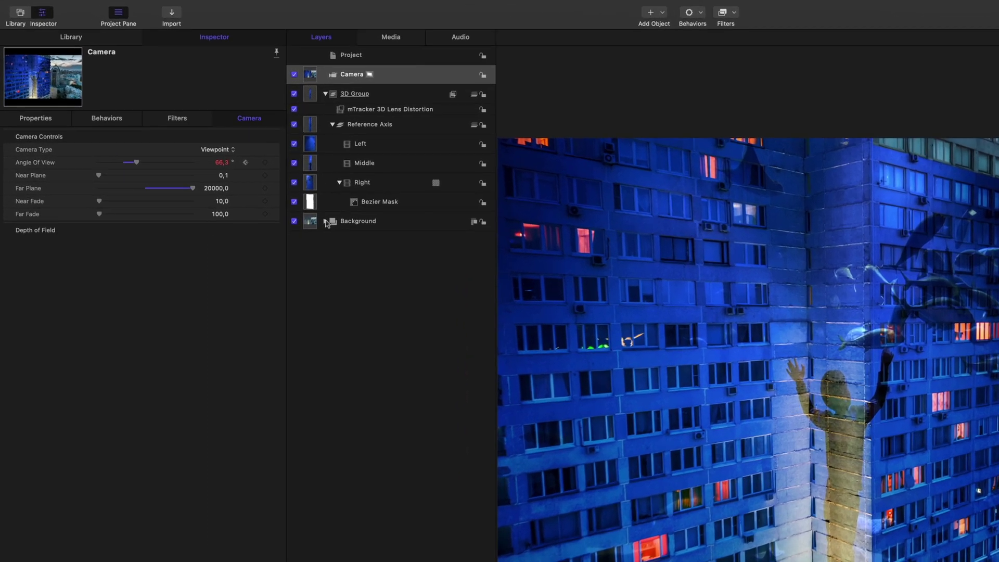
Add the Brightness filter from the Color filters to the Building clip in the Background group, above mTracker 3D.
{"action": "left_click", "coordinate": [235, 160]}
{"action": "left_click", "coordinate": [362, 262]}
{"action": "left_click", "coordinate": [391, 262]}
{"action": "left_click", "coordinate": [82, 40]}
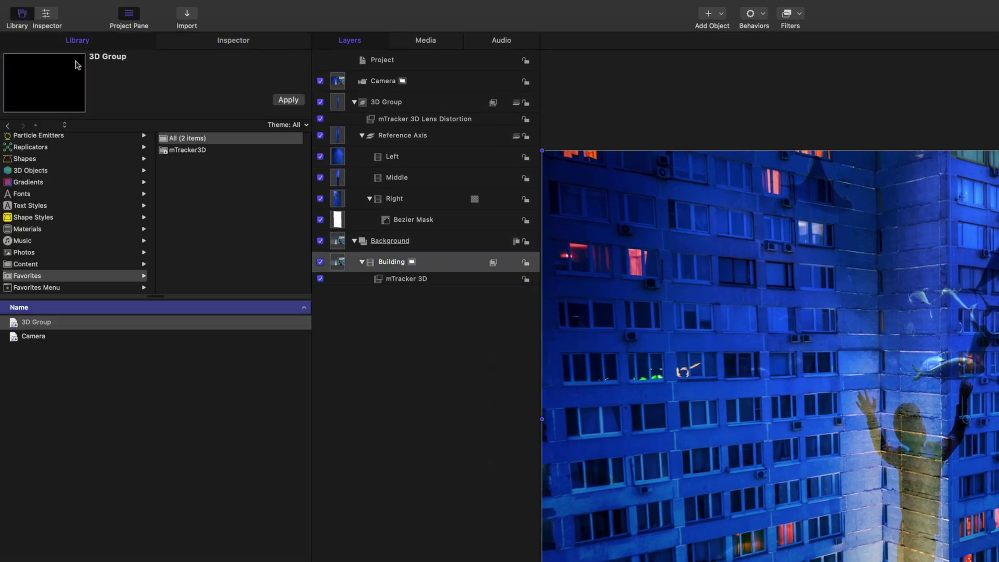
{"action": "scroll", "coordinate": [38, 151], "scroll_direction": "up", "scroll_amount": 3}
{"action": "left_click", "coordinate": [26, 150]}
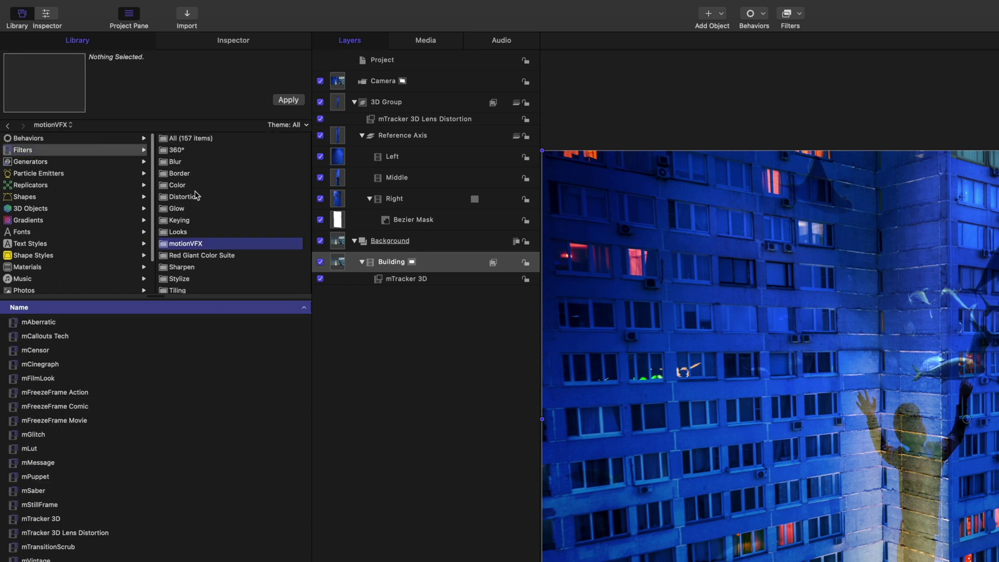
{"action": "left_click", "coordinate": [190, 186]}
{"action": "left_click_drag", "start_coordinate": [39, 325], "coordinate": [412, 301]}
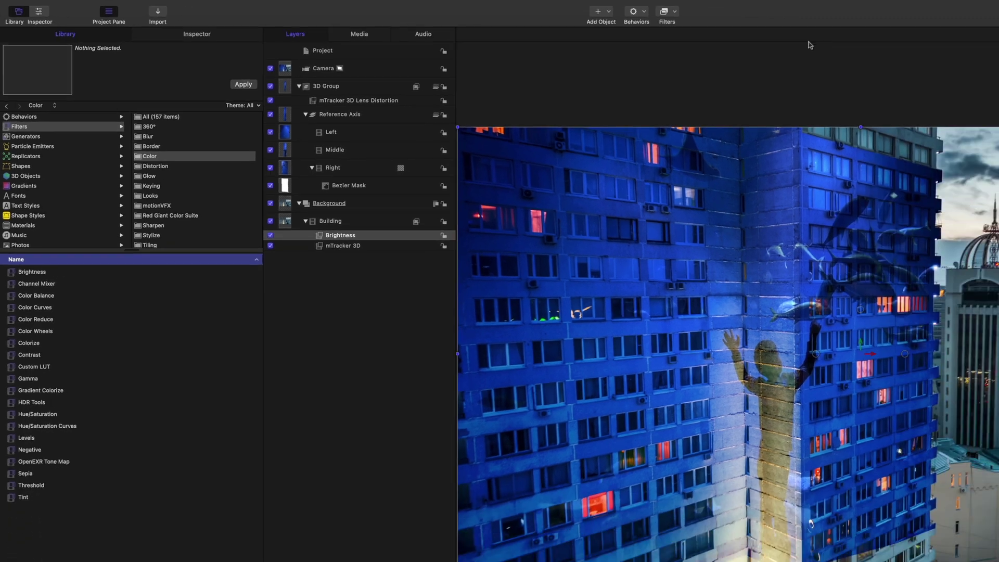
Darken the Building clip with the Brightness filter, comparing it off and on, and play the composite from the start.
{"action": "key", "text": "F7"}
{"action": "left_click", "coordinate": [283, 255]}
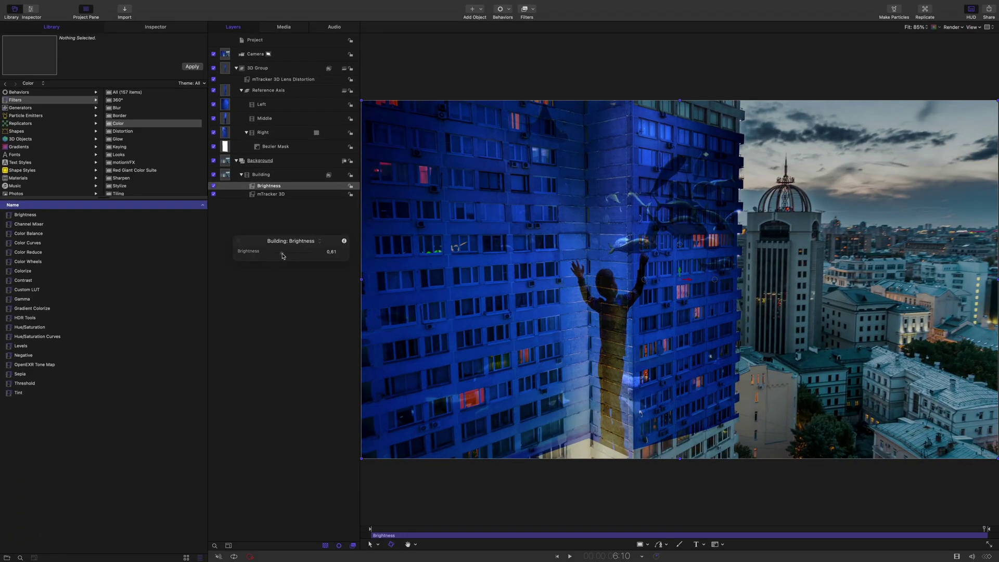
{"action": "left_click_drag", "start_coordinate": [283, 256], "coordinate": [284, 255]}
{"action": "left_click", "coordinate": [213, 187]}
{"action": "left_click", "coordinate": [213, 186]}
{"action": "key", "text": "F7"}
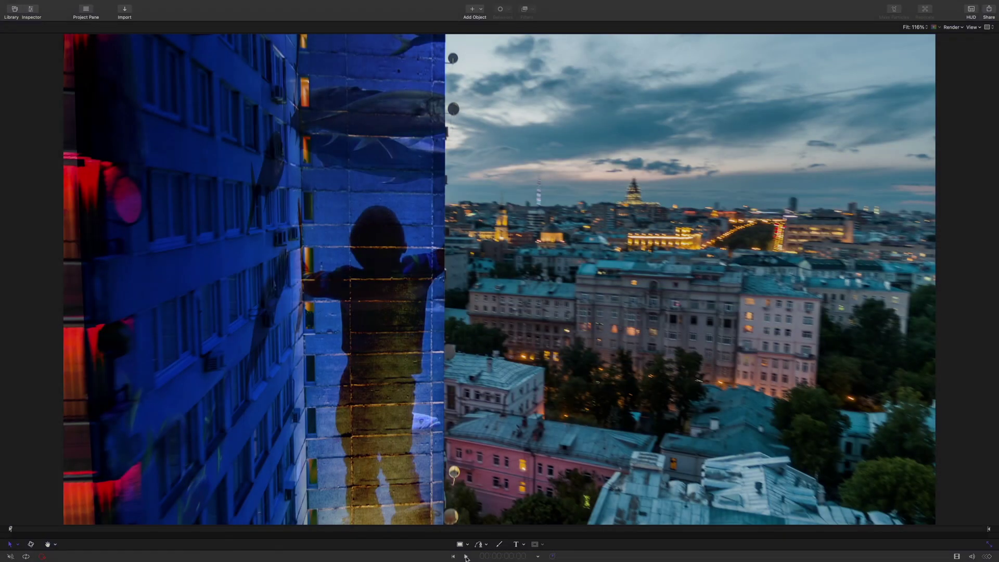
{"action": "left_click", "coordinate": [465, 557]}
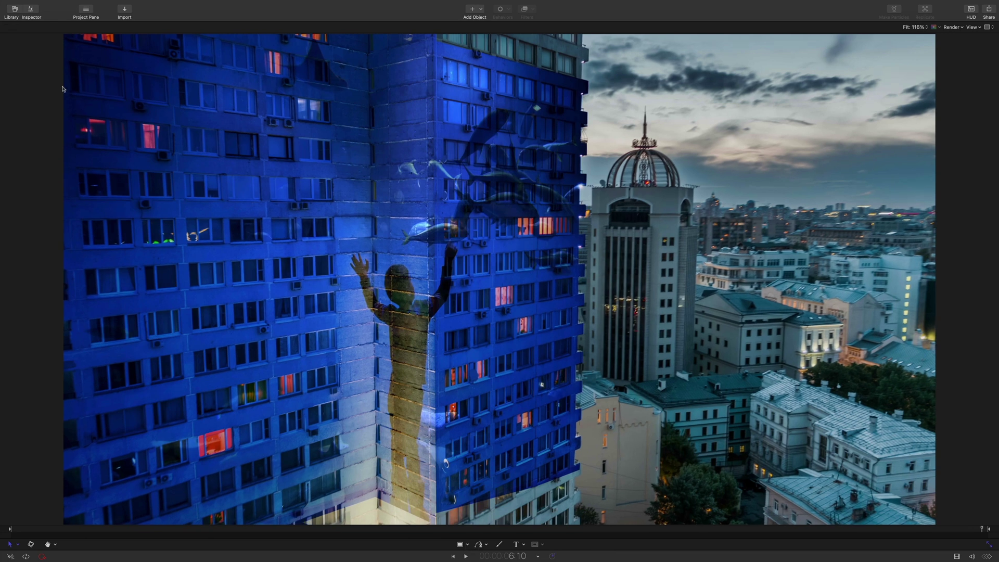
Apply the motionVFX mFilmLook filter to the composite and move its on-screen control strip higher in the picture.
{"action": "left_click", "coordinate": [12, 10]}
{"action": "left_click_drag", "start_coordinate": [26, 252], "coordinate": [510, 266]}
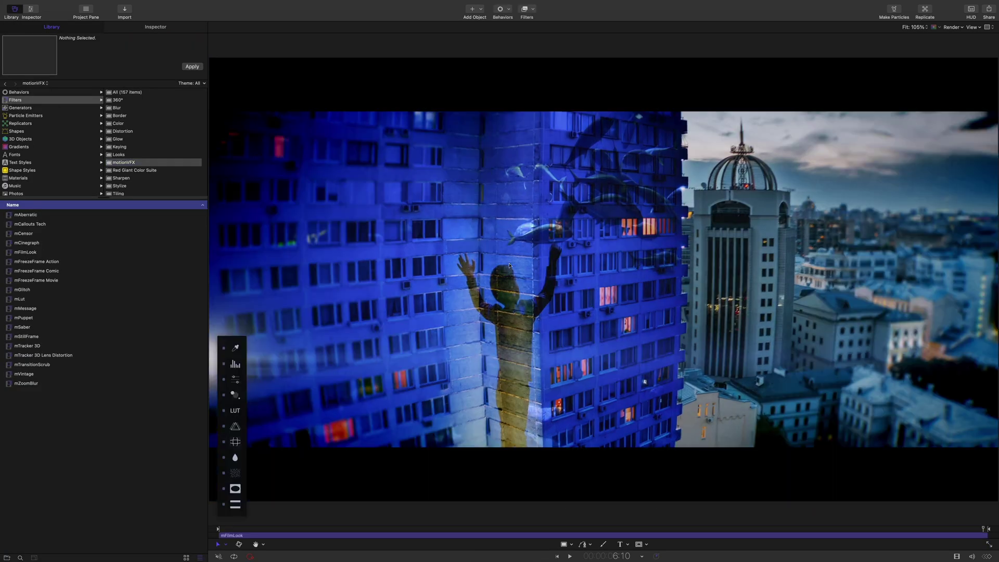
{"action": "left_click_drag", "start_coordinate": [235, 342], "coordinate": [235, 141]}
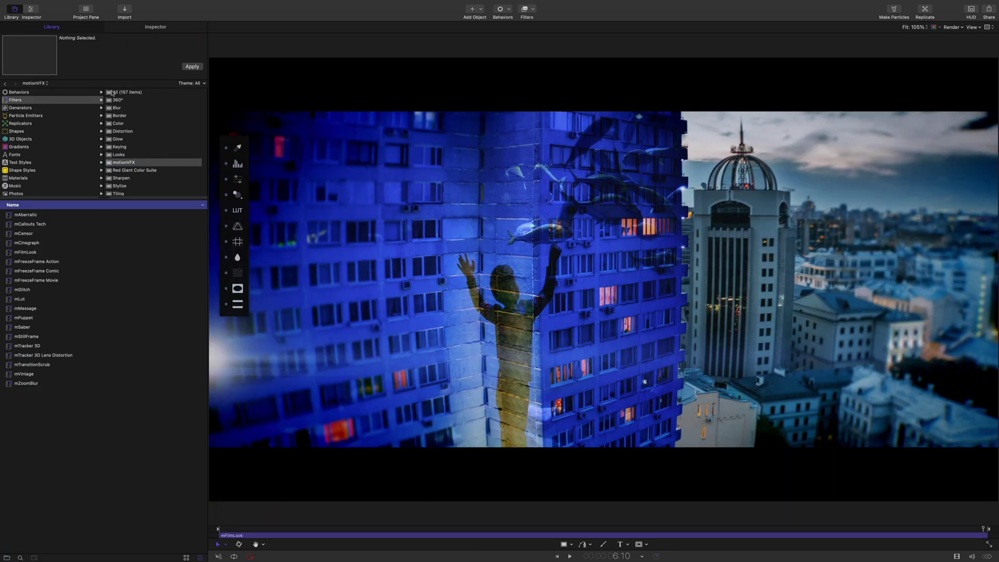
Load the Boulevard preset into the composite's mFilmLook filter from the mFilmLook presets collection.
{"action": "key", "text": "super+3"}
{"action": "left_click", "coordinate": [98, 156]}
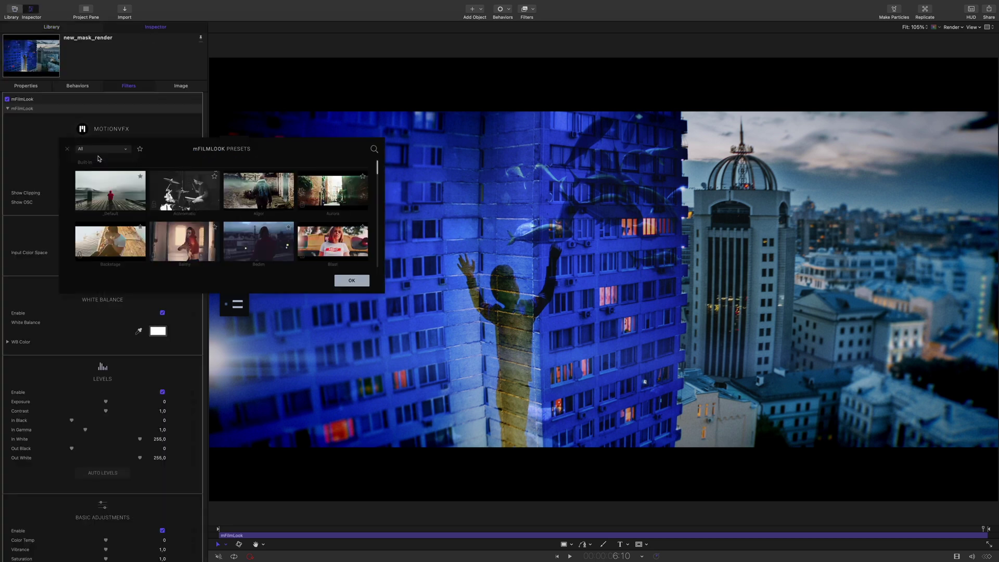
{"action": "scroll", "coordinate": [126, 231], "scroll_direction": "down", "scroll_amount": 3}
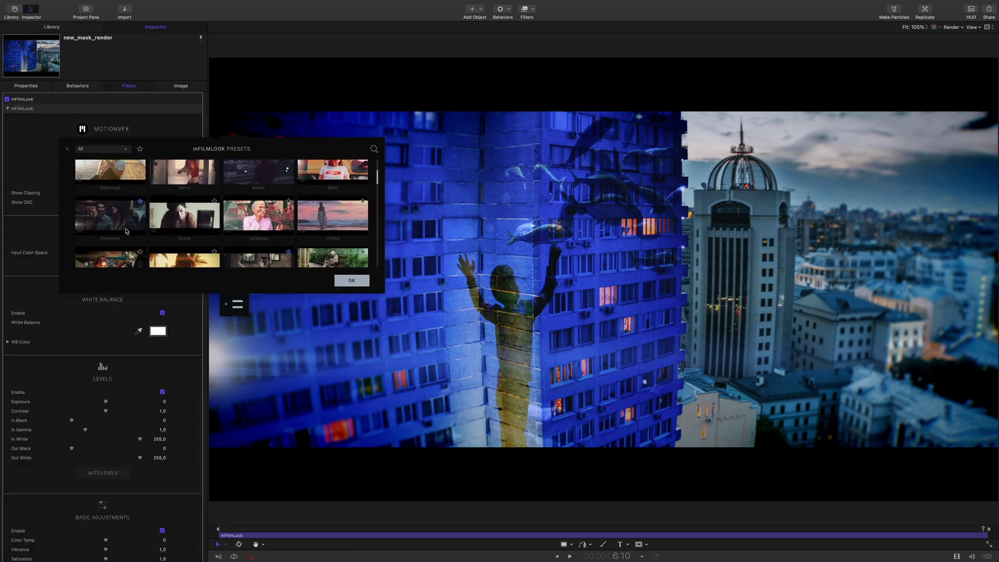
{"action": "left_click", "coordinate": [111, 217]}
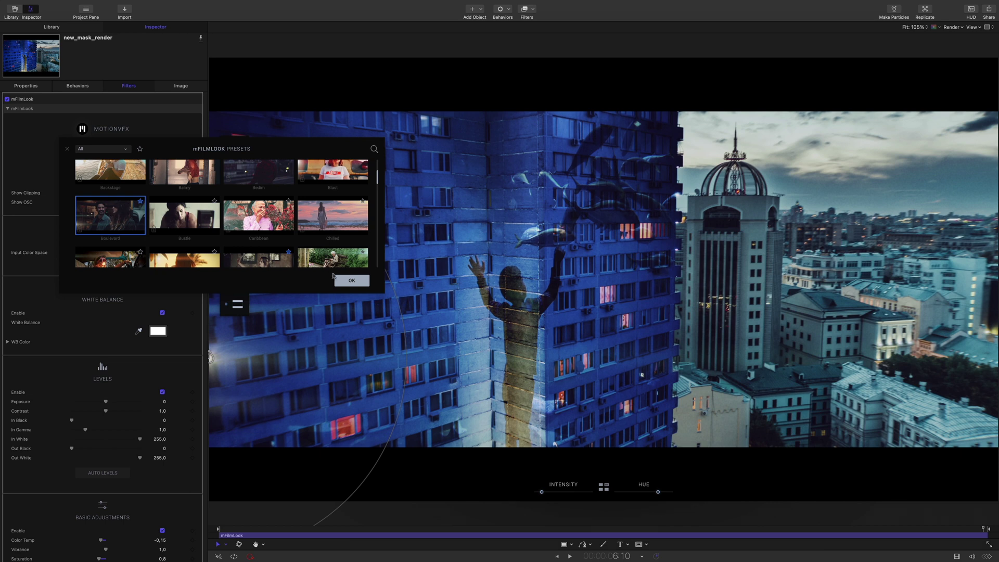
{"action": "left_click", "coordinate": [348, 280]}
Disable the mFilmLook component just above LUT in the on-screen control strip and fine-tune the filter's basic adjustments.
{"action": "left_click", "coordinate": [226, 195]}
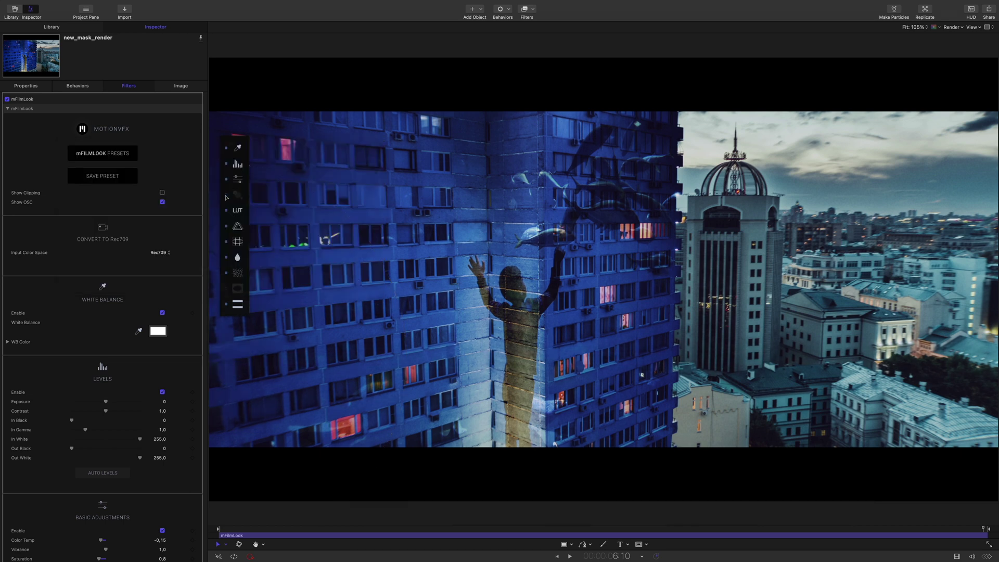
{"action": "left_click", "coordinate": [237, 178]}
{"action": "mouse_move", "coordinate": [631, 492]}
{"action": "left_mouse_down"}
{"action": "mouse_move", "coordinate": [620, 493]}
{"action": "mouse_move", "coordinate": [639, 493]}
{"action": "mouse_move", "coordinate": [630, 495]}
{"action": "left_mouse_up"}
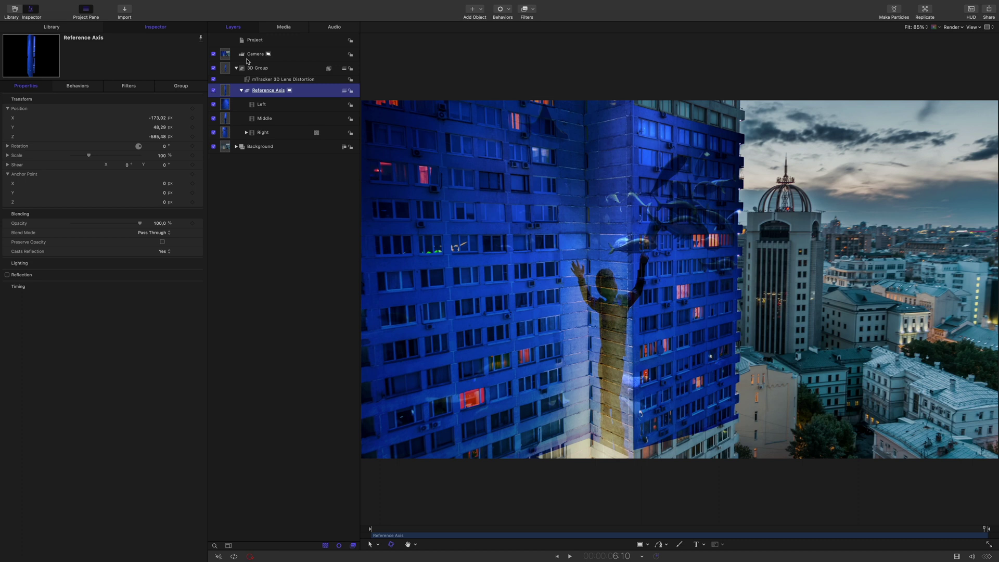
Go through the Left, Middle and Right layers in the Reference Axis group, and select all three together.
{"action": "left_click", "coordinate": [286, 105]}
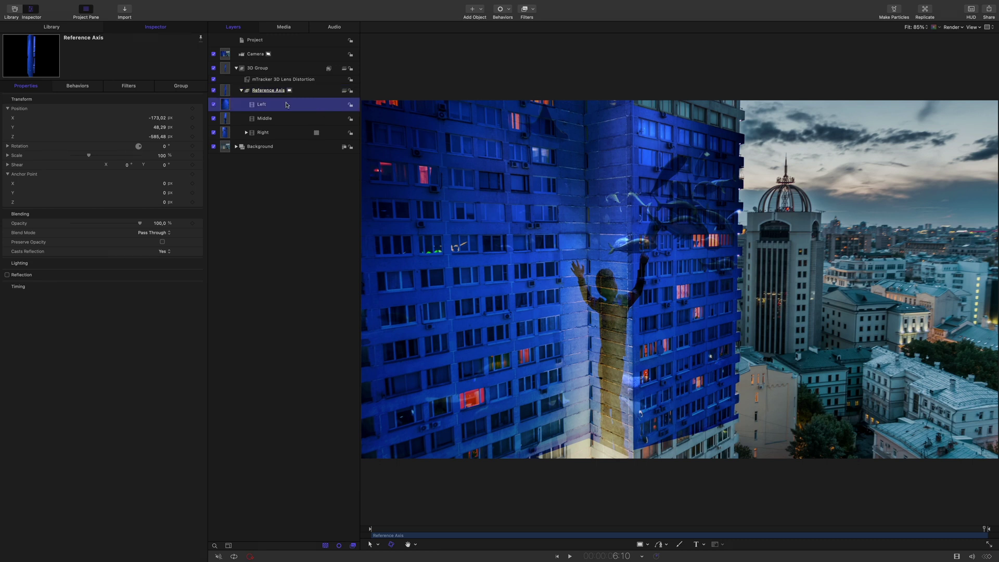
{"action": "left_click", "coordinate": [288, 119]}
{"action": "left_click", "coordinate": [286, 134]}
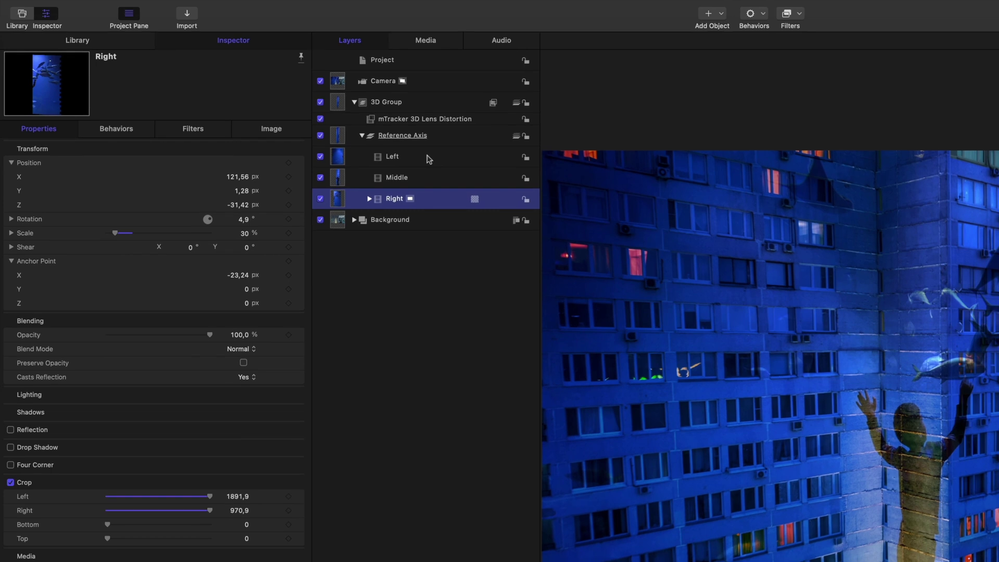
{"action": "left_click", "coordinate": [266, 109], "text": "shift"}
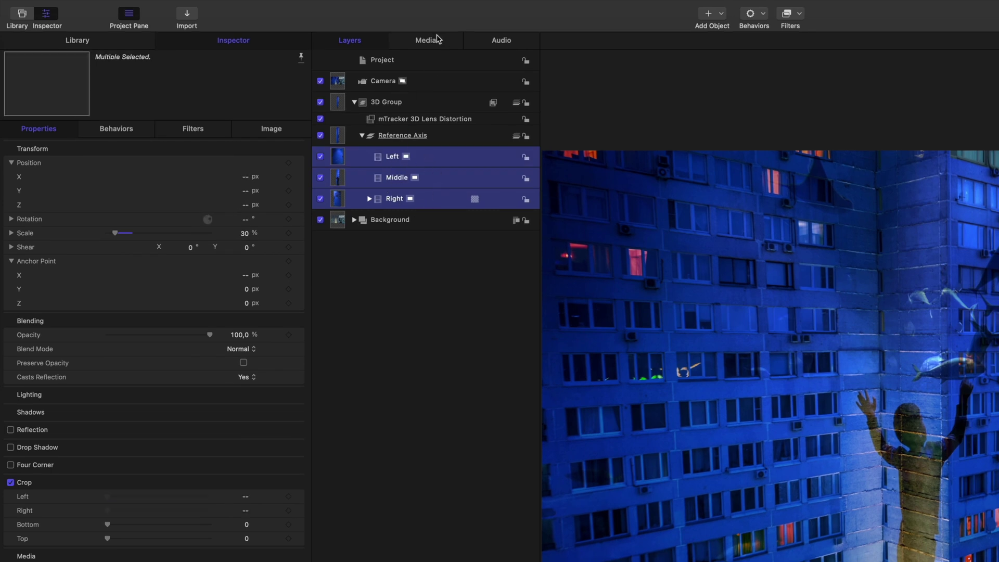
Show the media settings of Aquarium.mov and go through its linked objects Middle, Left and Right.
{"action": "left_click", "coordinate": [435, 42]}
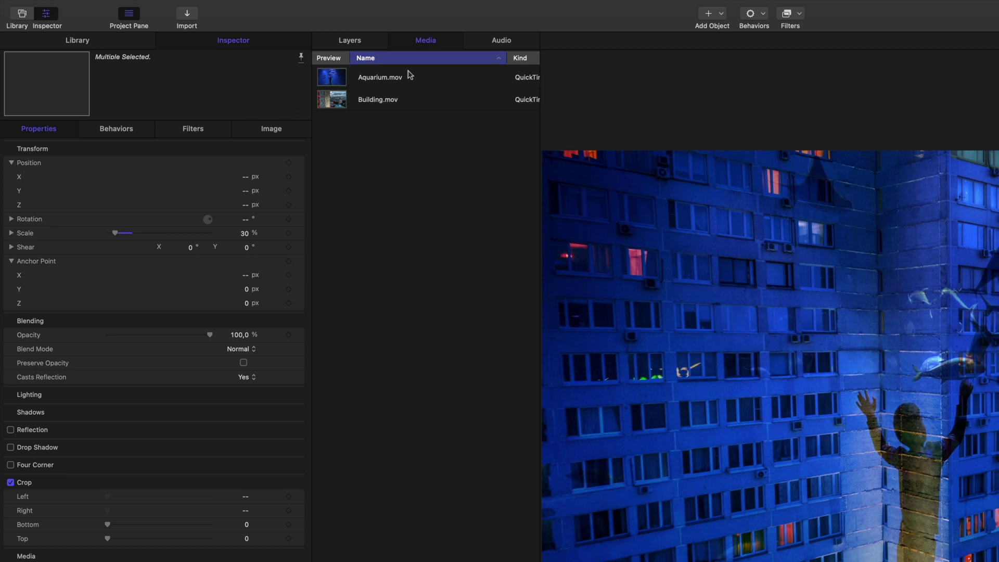
{"action": "left_click", "coordinate": [387, 79]}
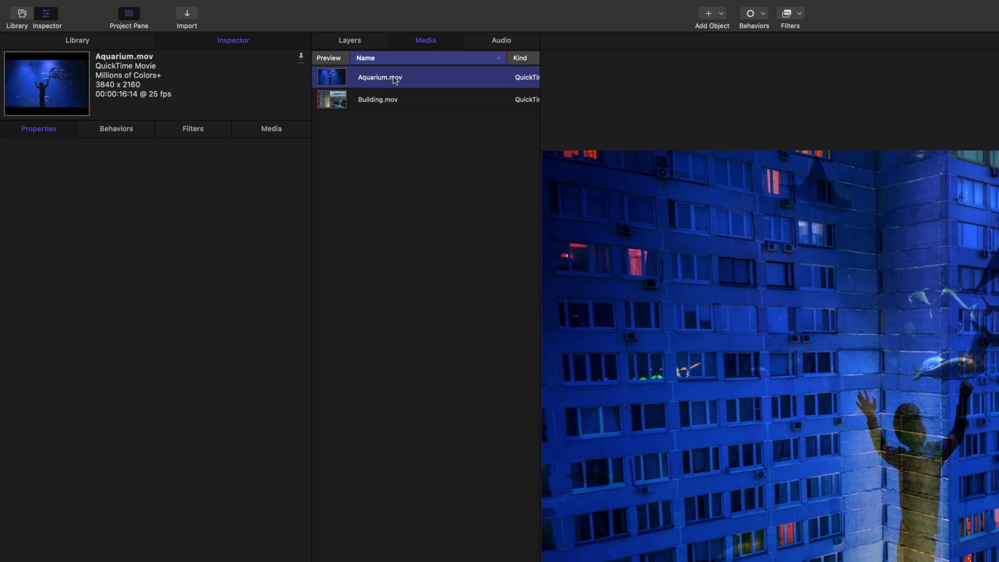
{"action": "left_click", "coordinate": [269, 130]}
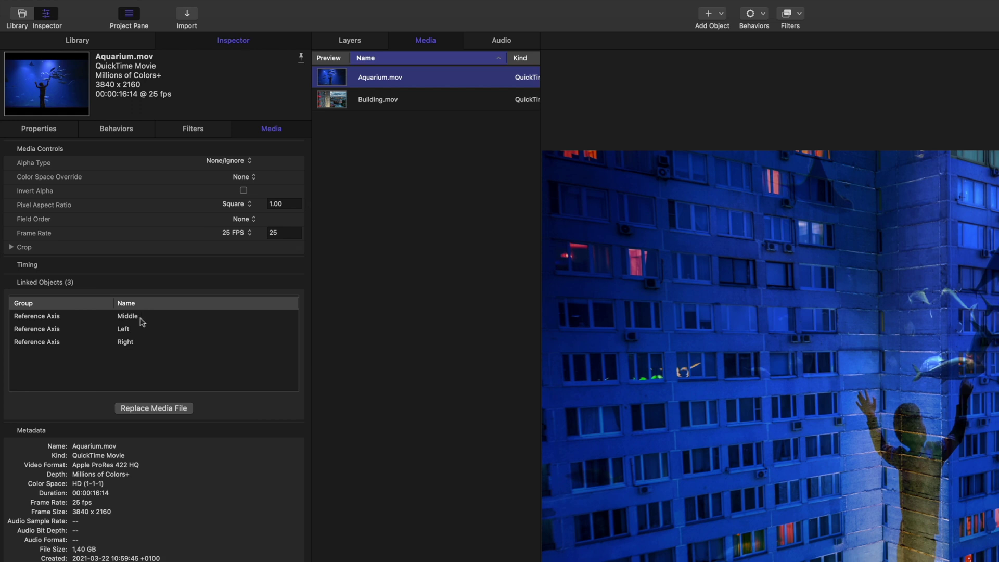
{"action": "left_click", "coordinate": [86, 322]}
{"action": "left_click", "coordinate": [84, 330]}
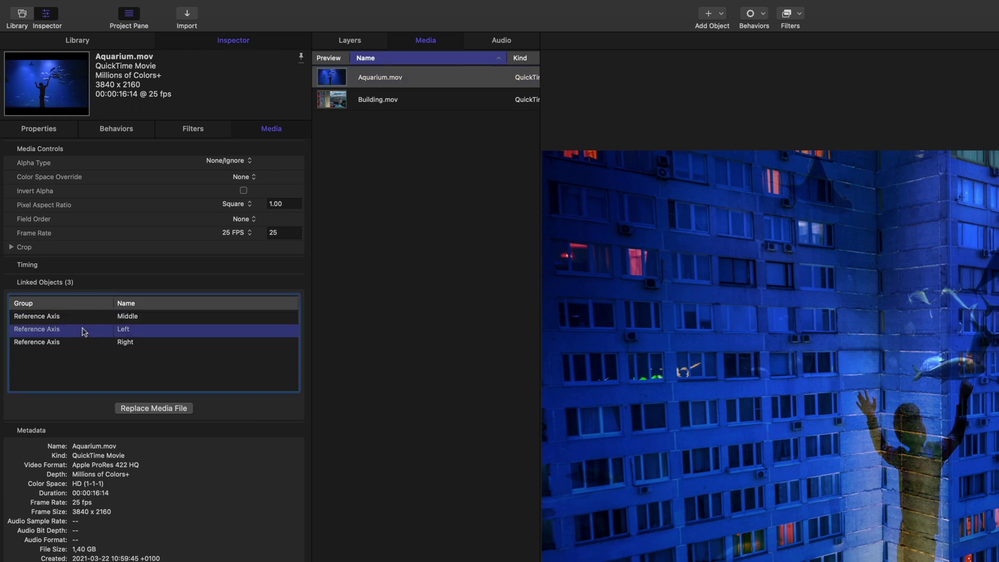
{"action": "left_click", "coordinate": [82, 344]}
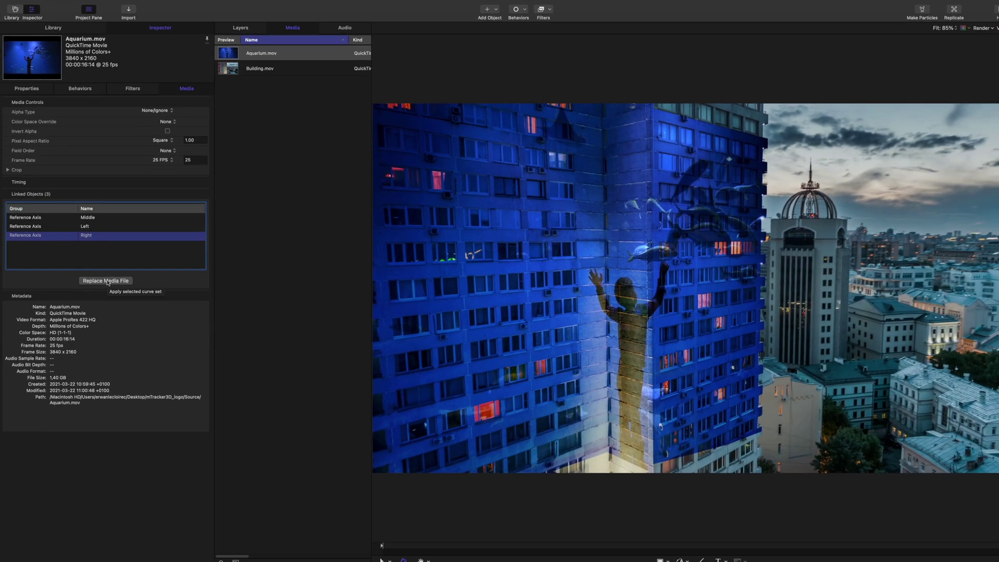
Replace the Aquarium.mov media file with SUPERHERO.mov from the medias folder and play the composite from the start.
{"action": "left_click", "coordinate": [149, 391]}
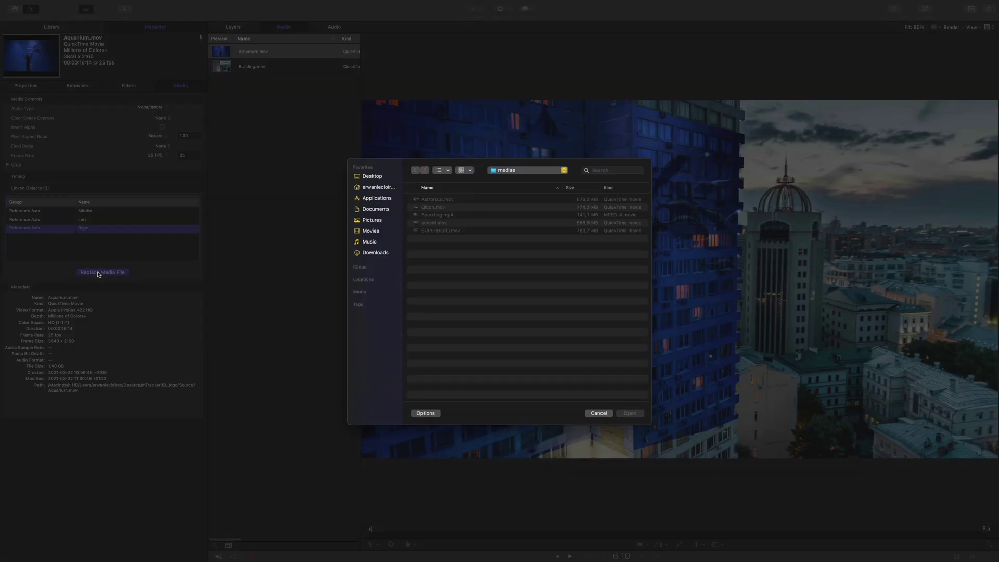
{"action": "left_click", "coordinate": [416, 231]}
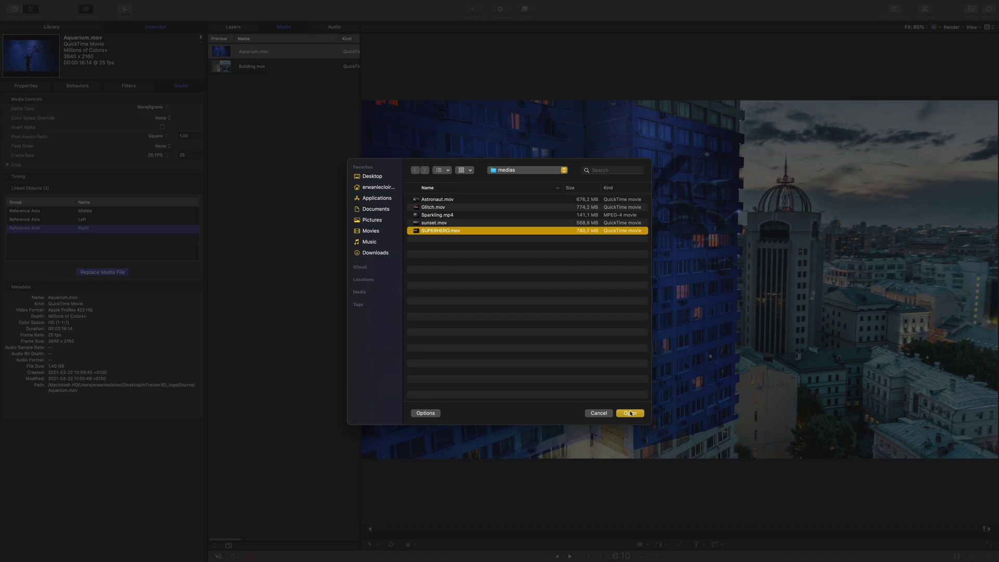
{"action": "left_click", "coordinate": [630, 414]}
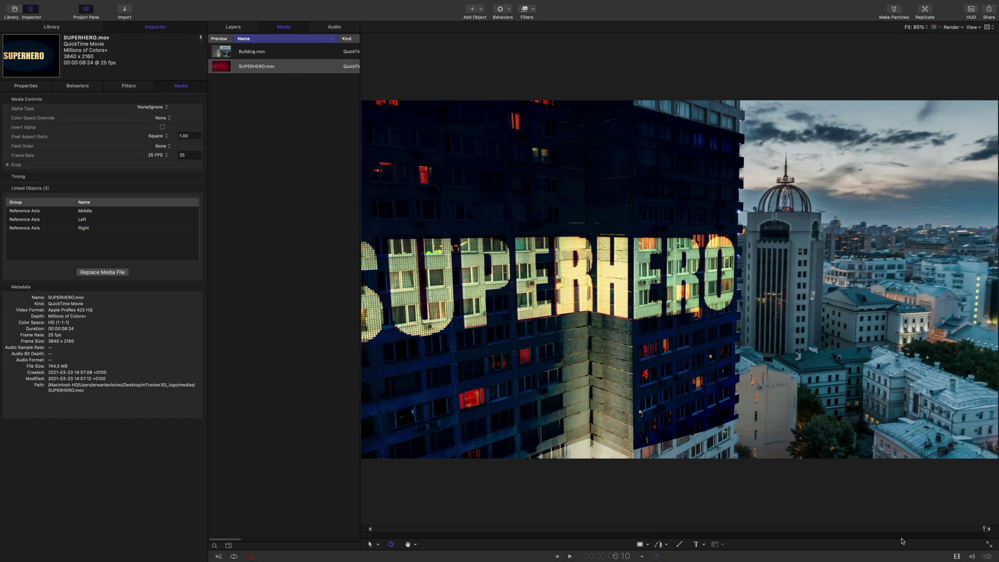
{"action": "left_click_drag", "start_coordinate": [985, 530], "coordinate": [352, 558]}
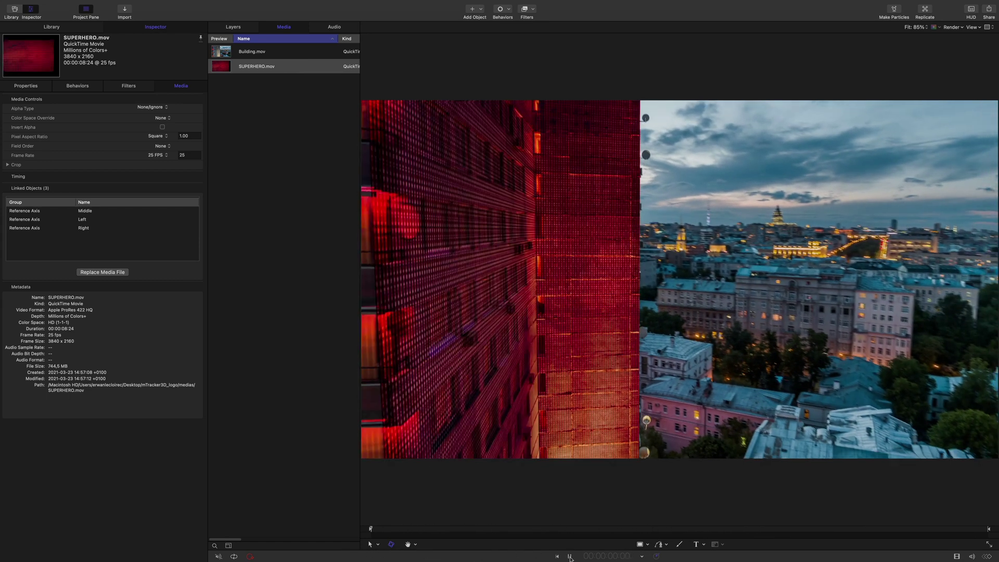
{"action": "left_click", "coordinate": [570, 557]}
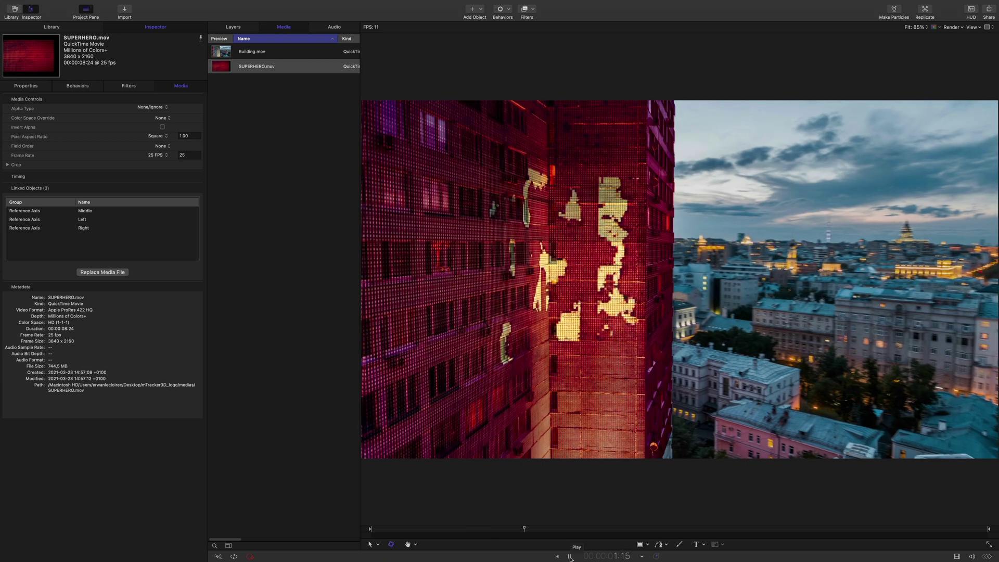